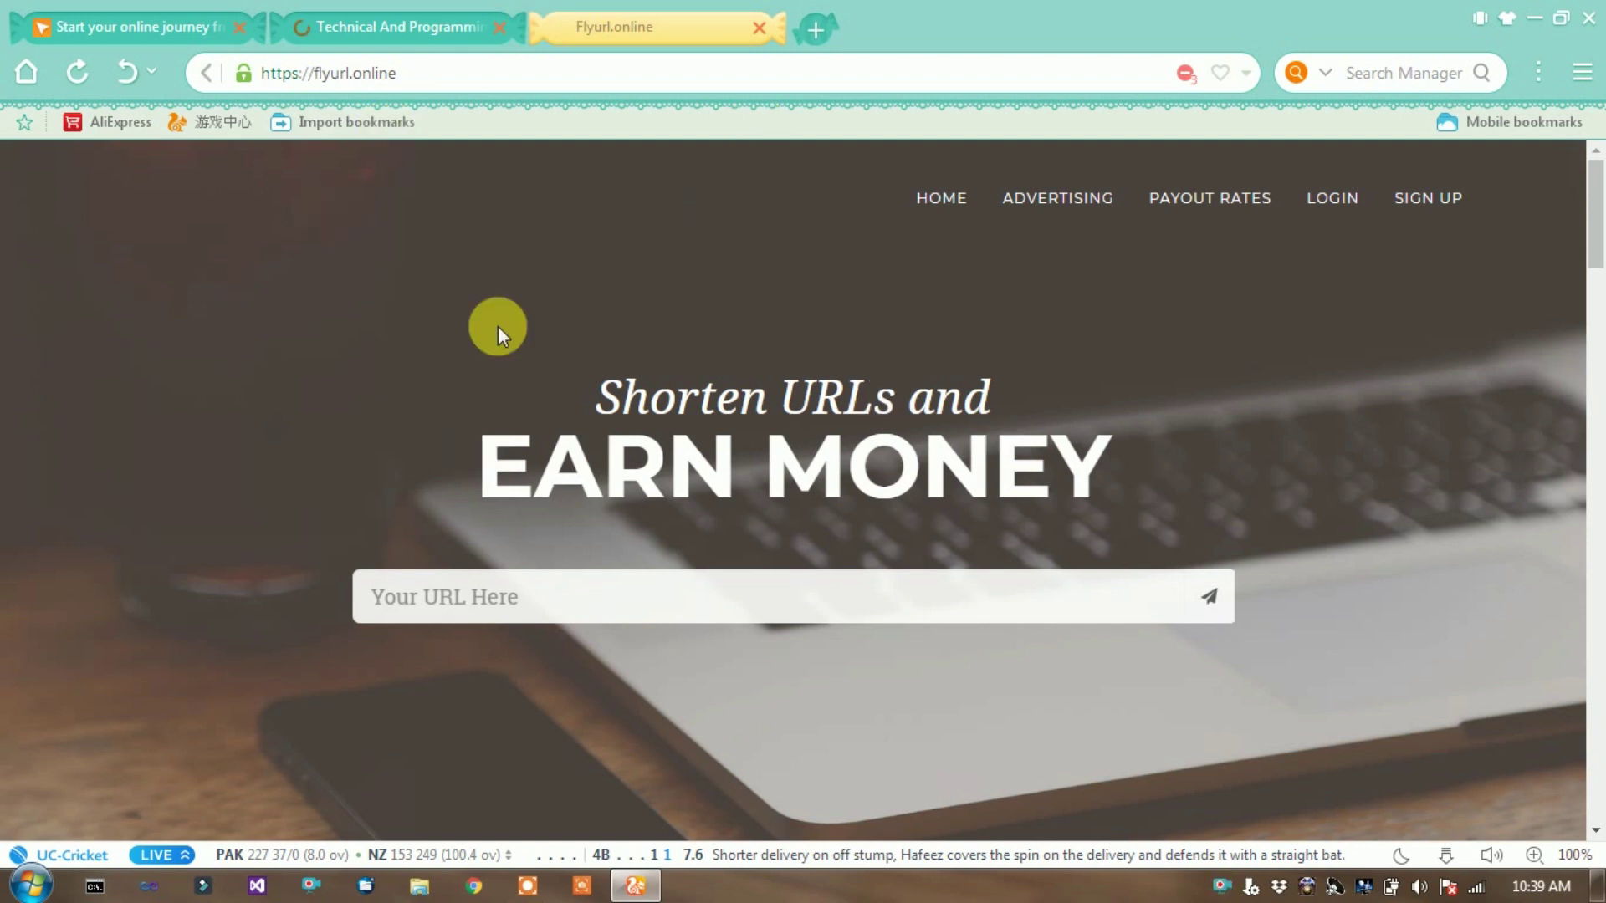
- Open the Publisher Rates page from the top navigation bar
click(1194, 205)
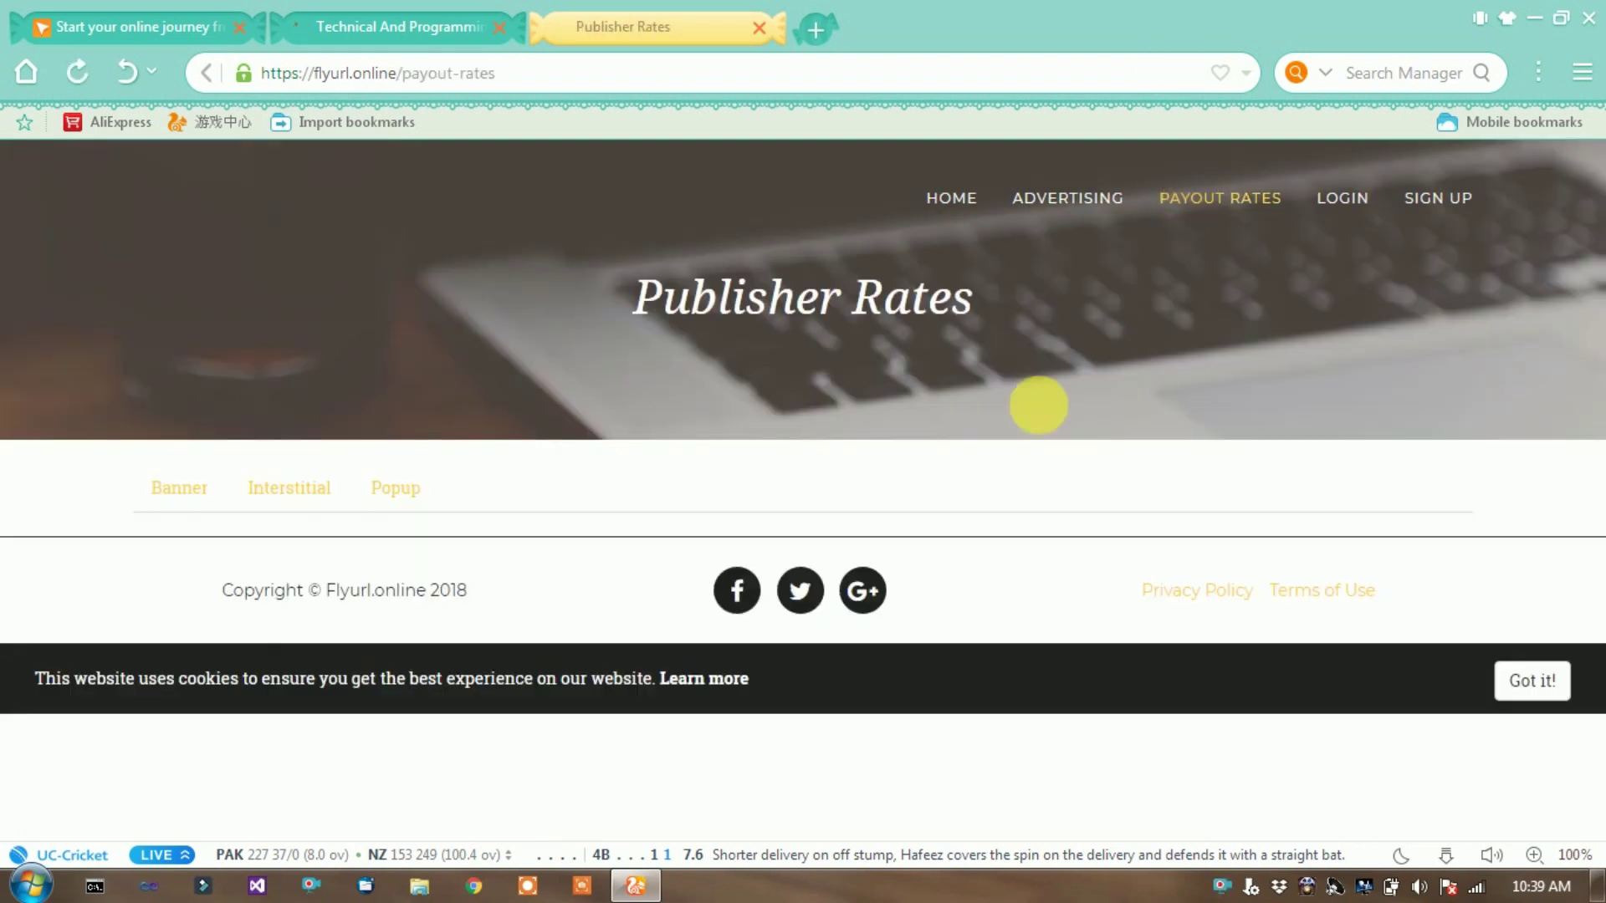
- View the Banner, Interstitial and Popup rate tables, then go to the Create an Account form
click(191, 497)
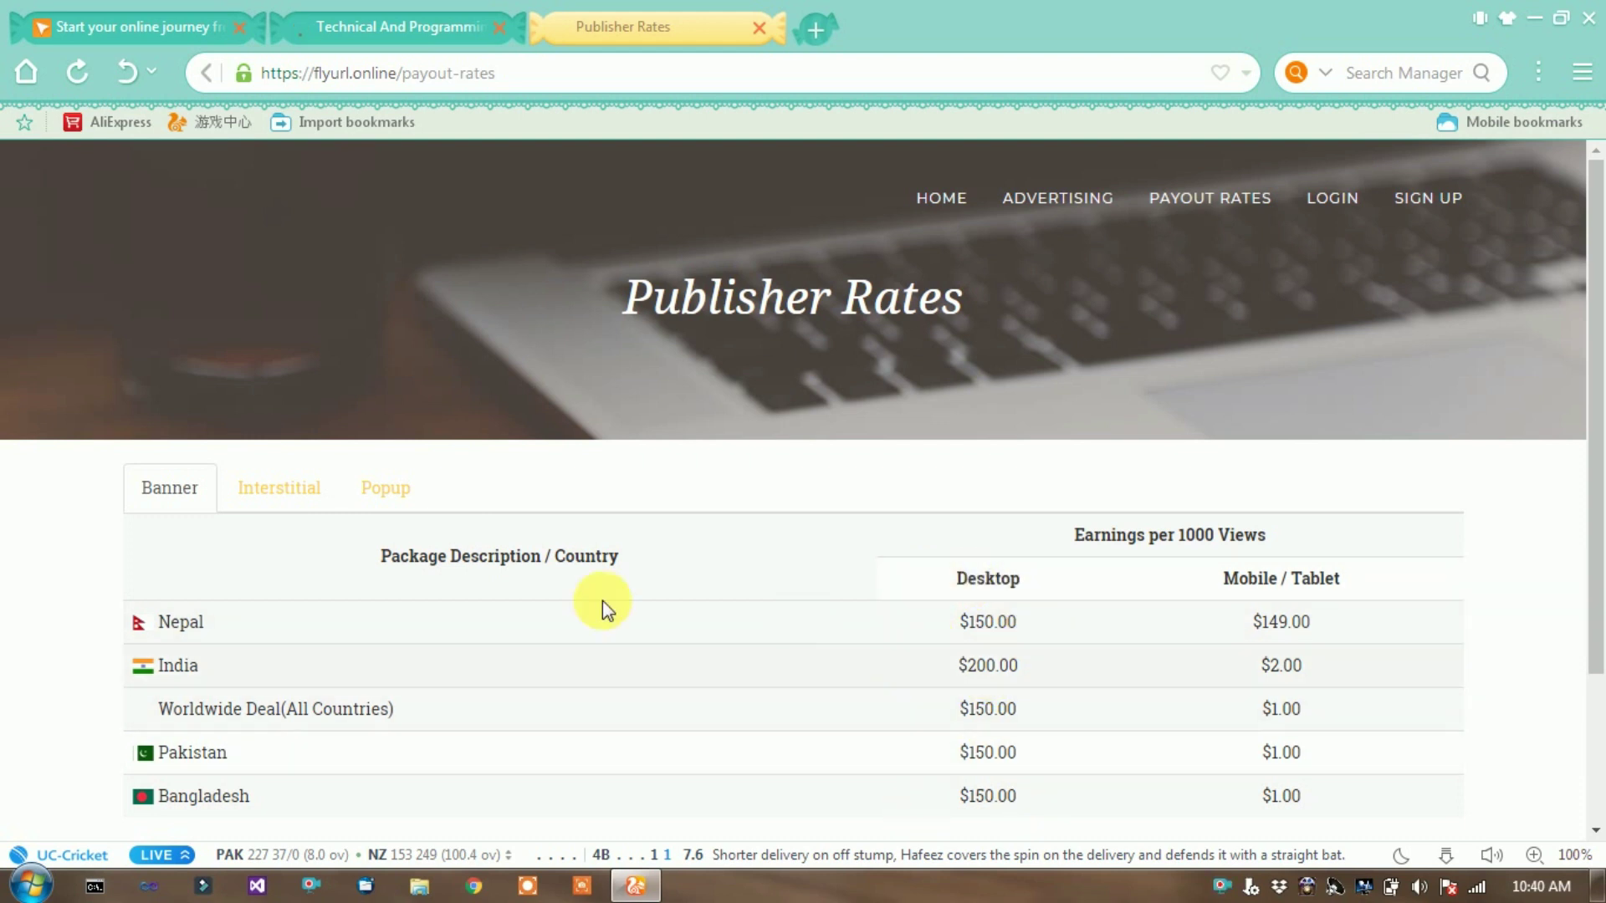
click(302, 477)
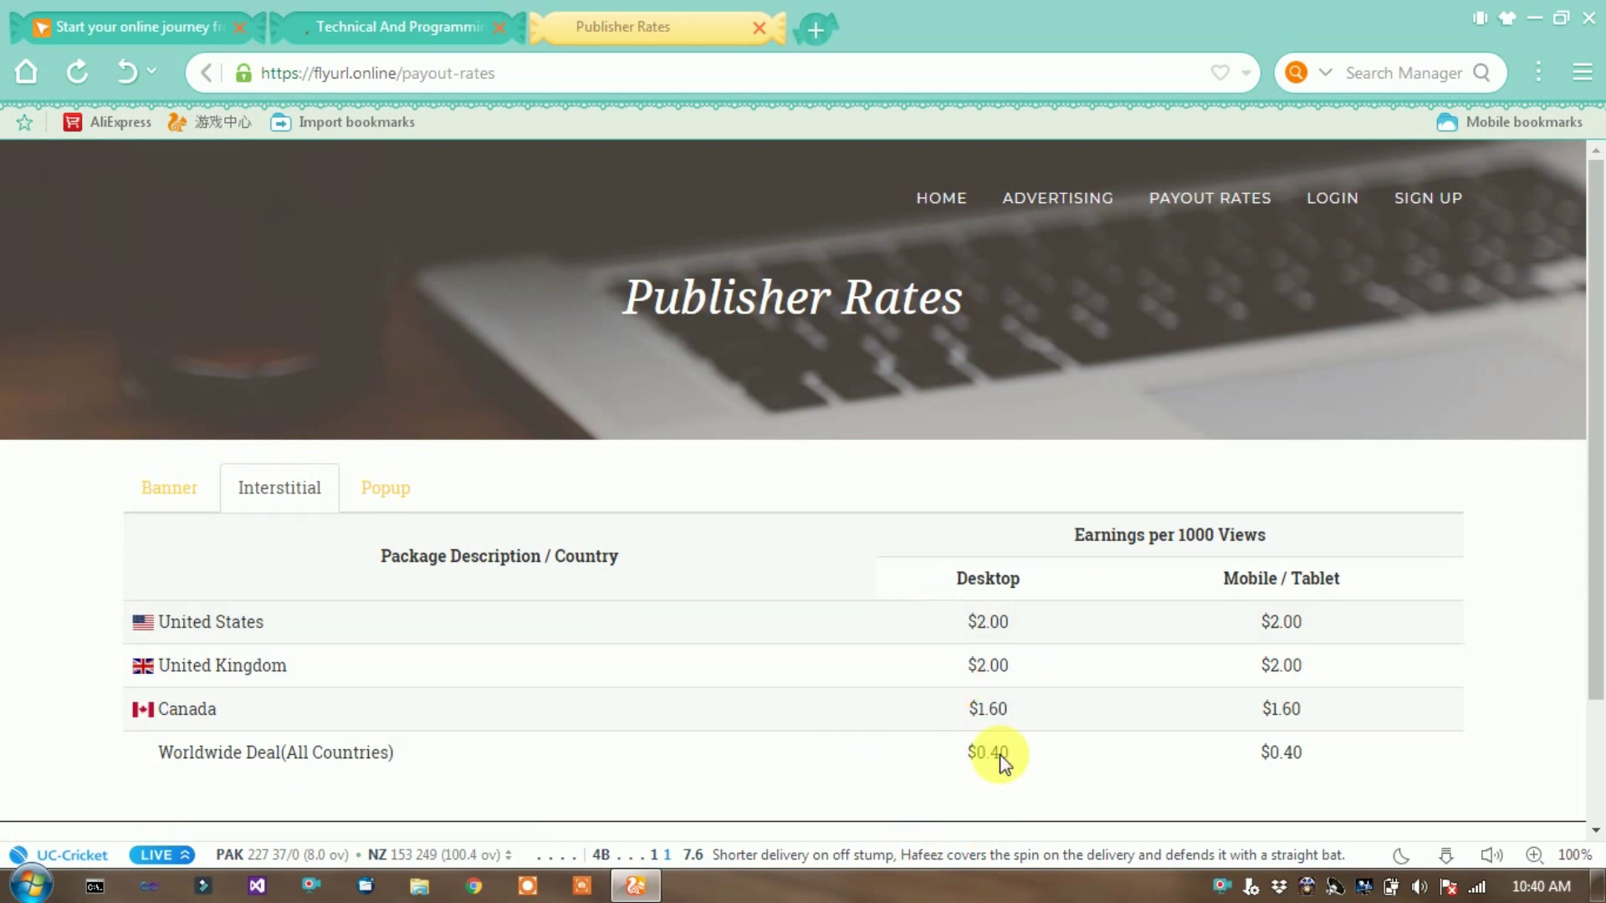
click(400, 490)
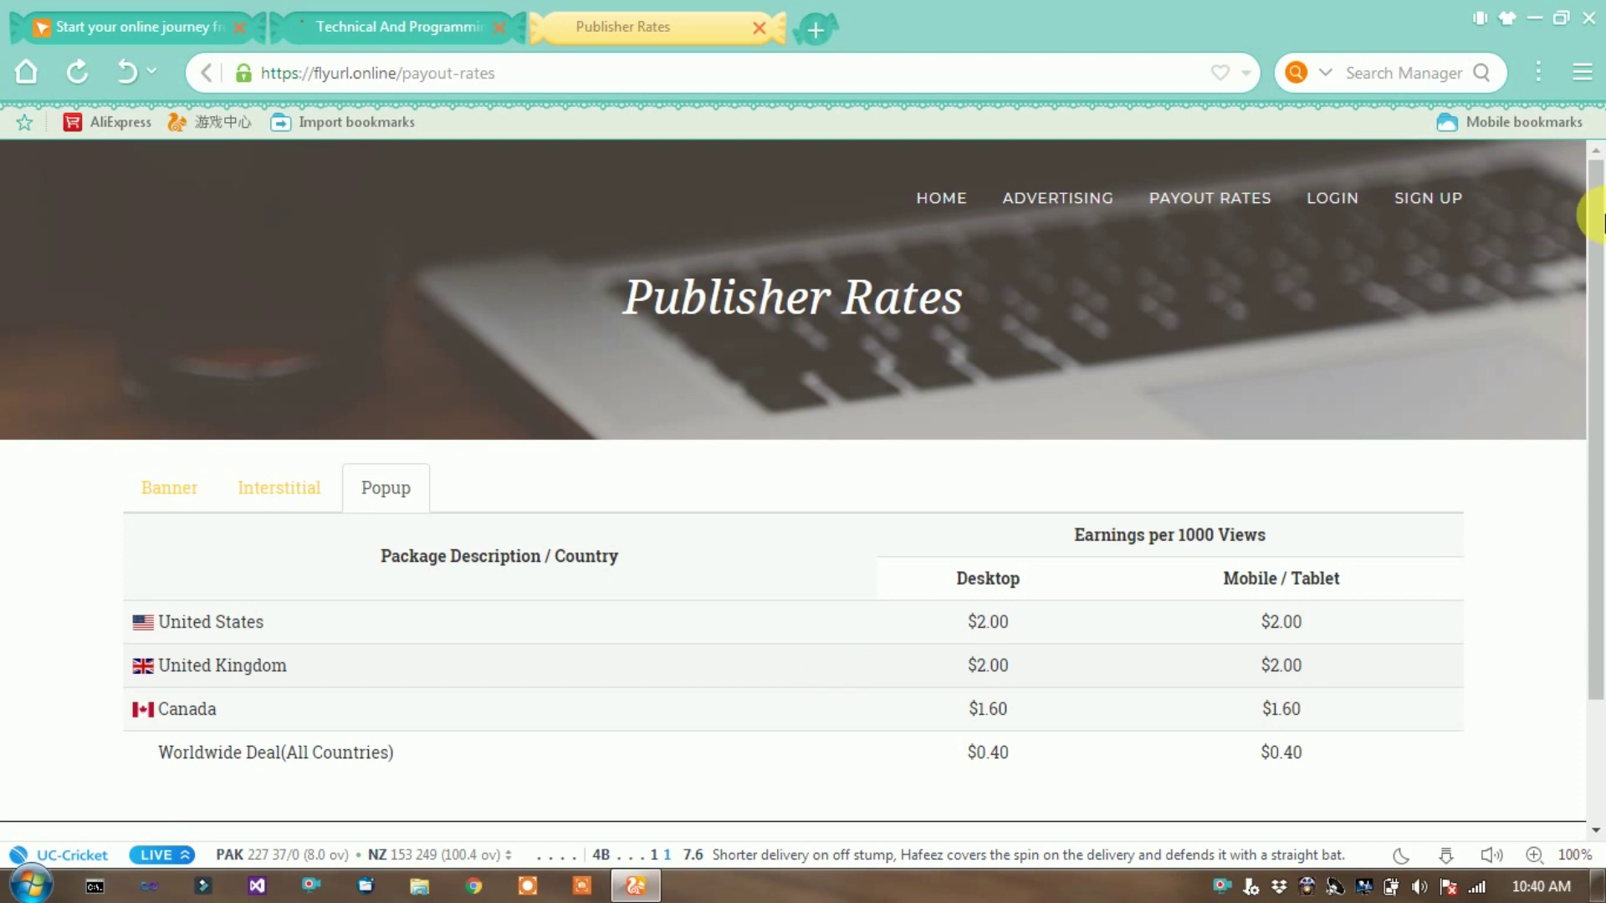
click(1438, 217)
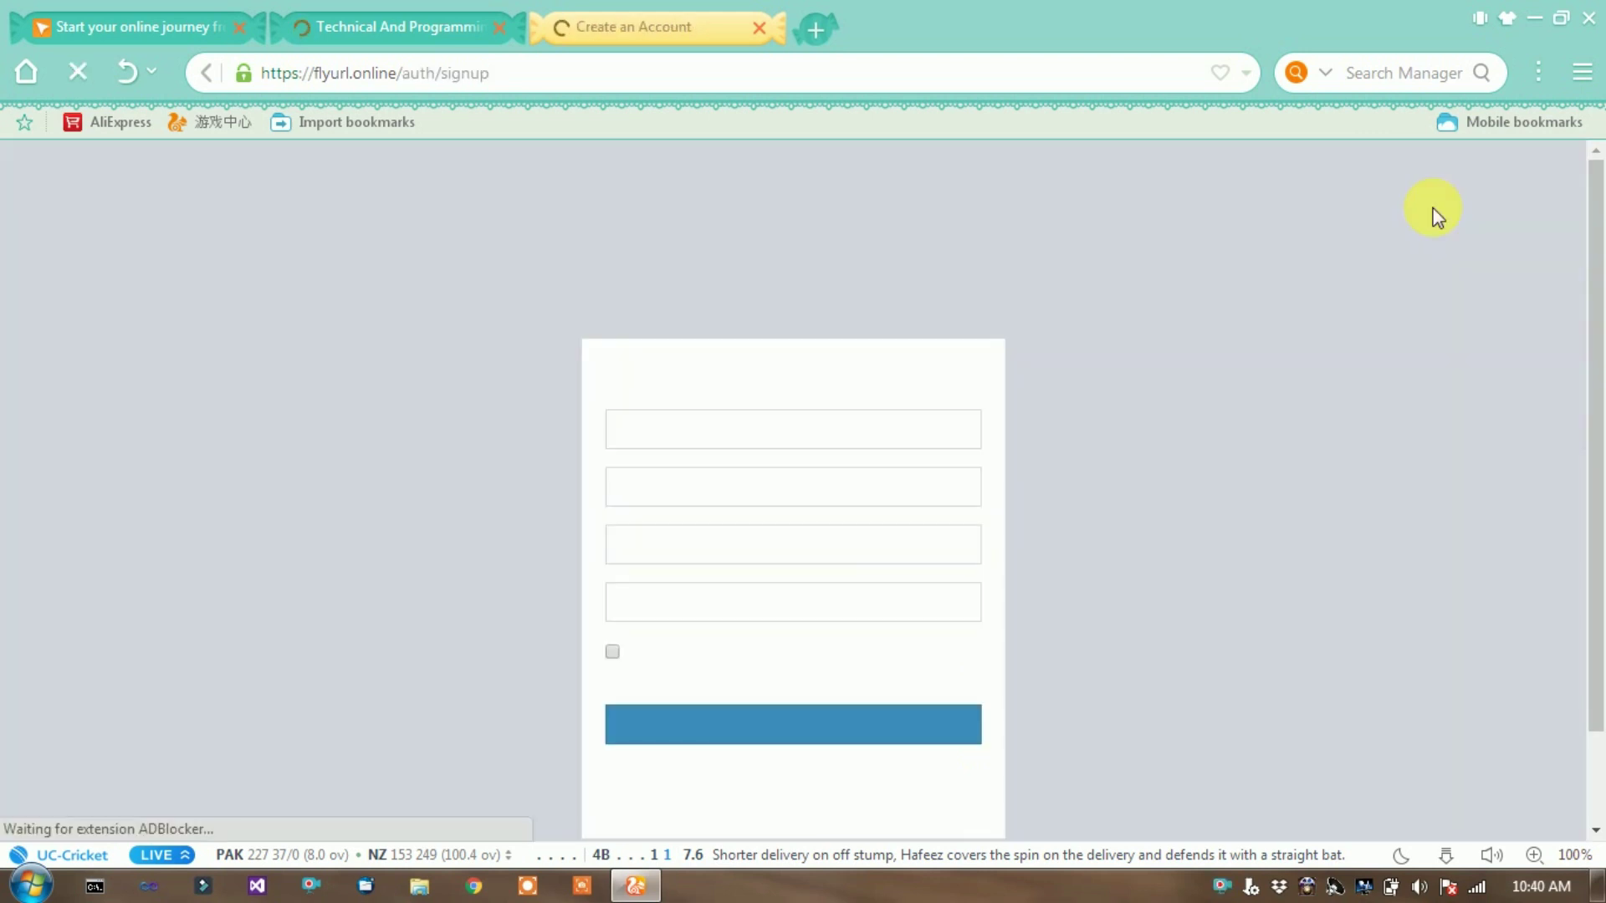
- Enter the username and e-mail address using the browser's saved suggestions
click(670, 440)
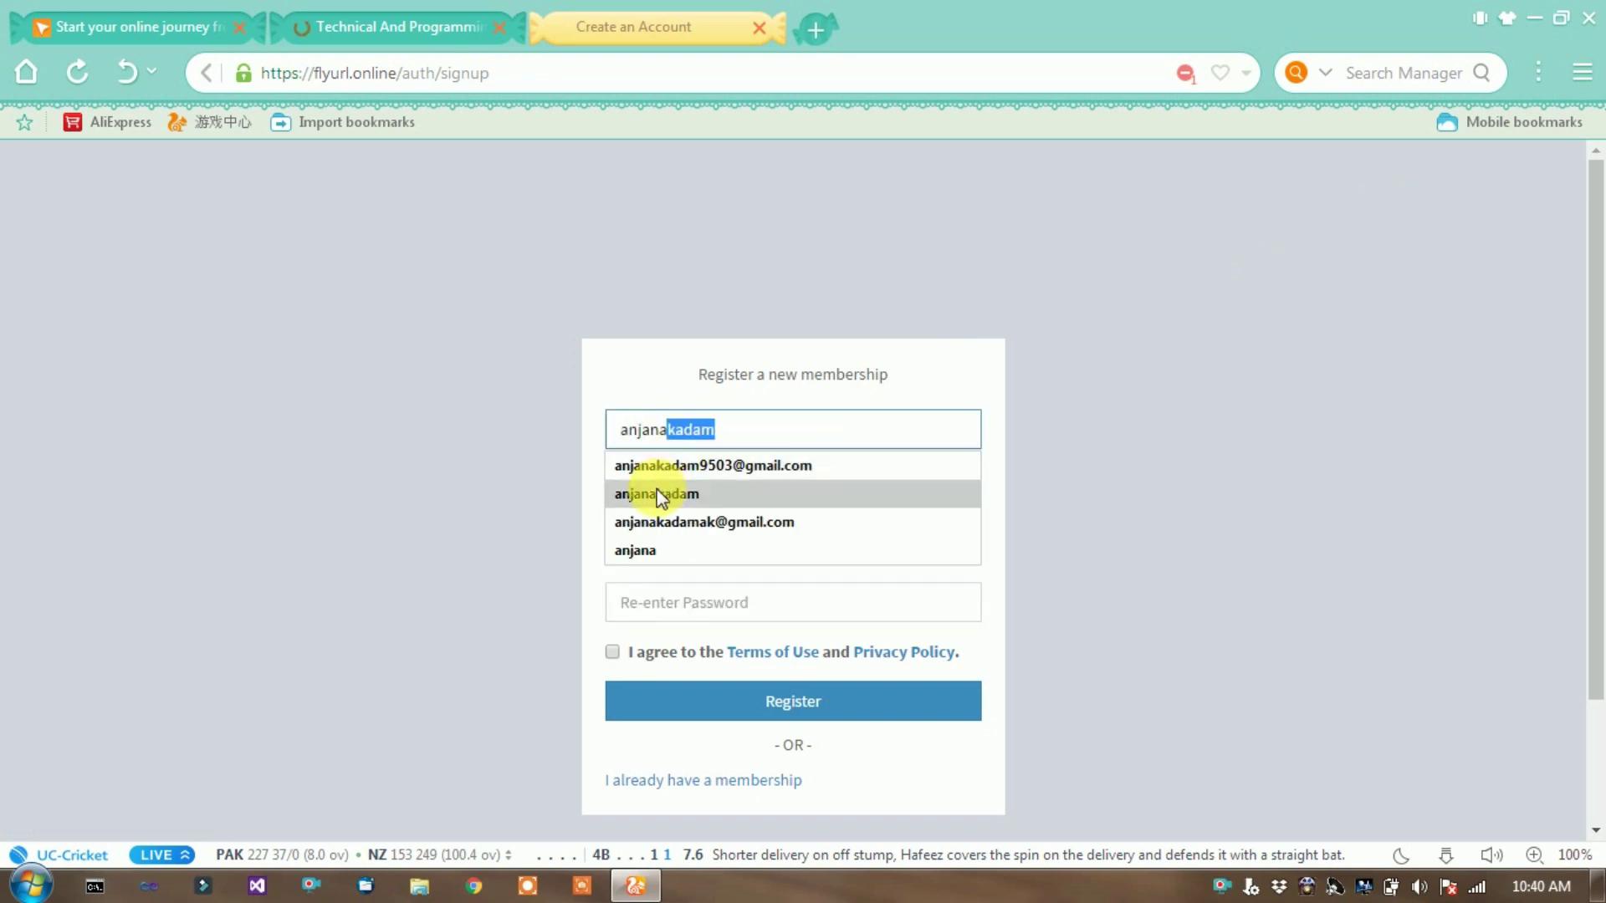
click(661, 495)
click(684, 508)
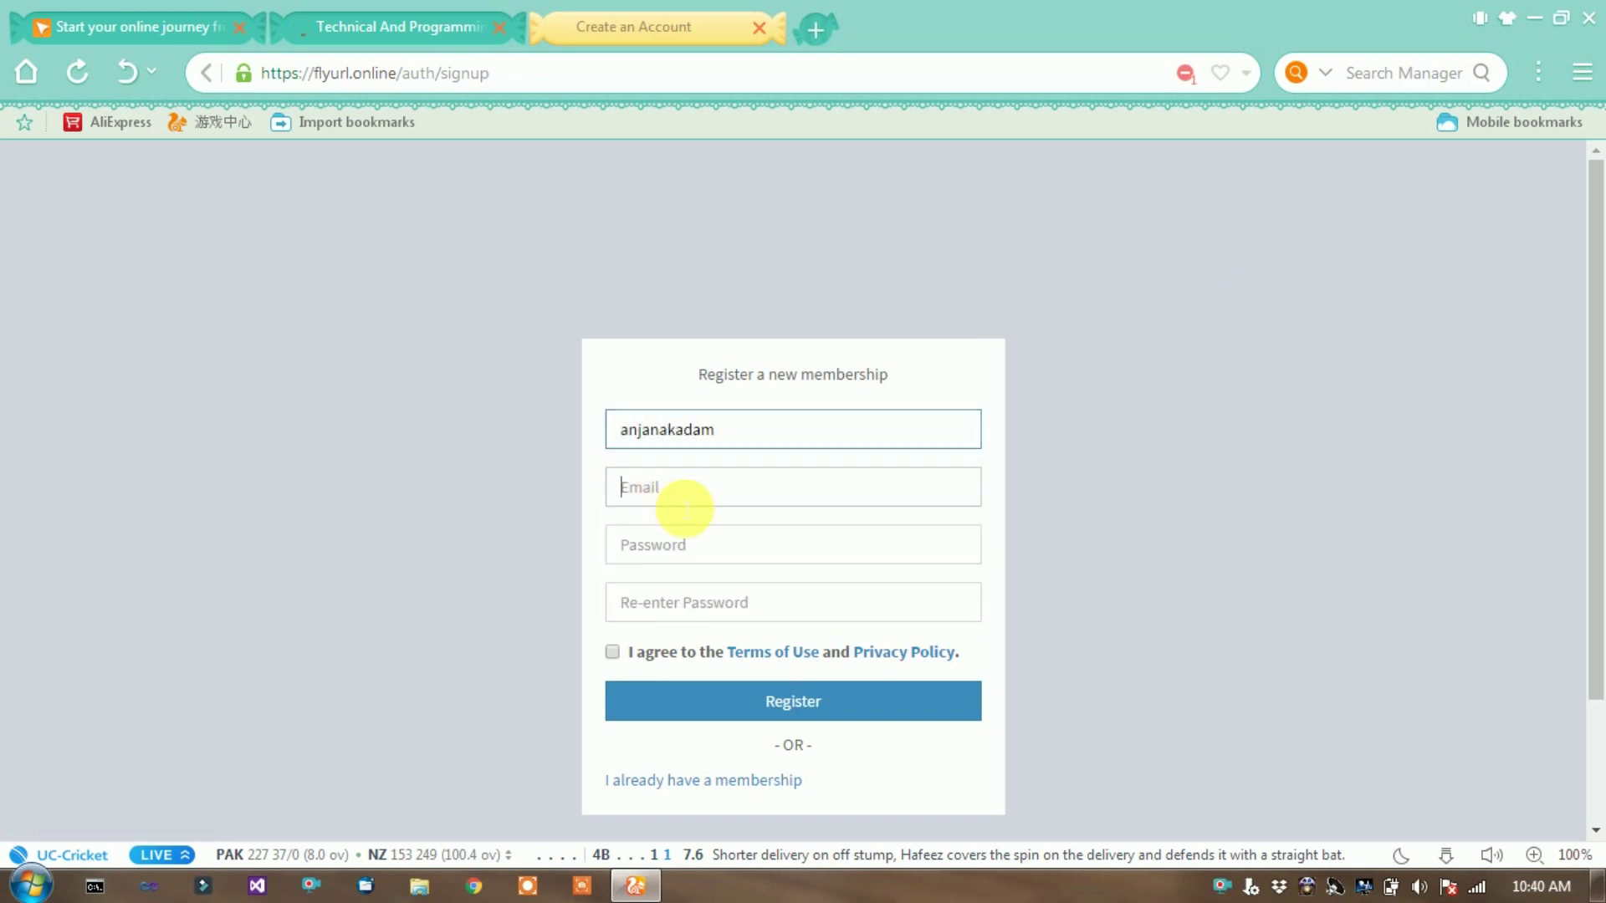
text(a)
click(675, 524)
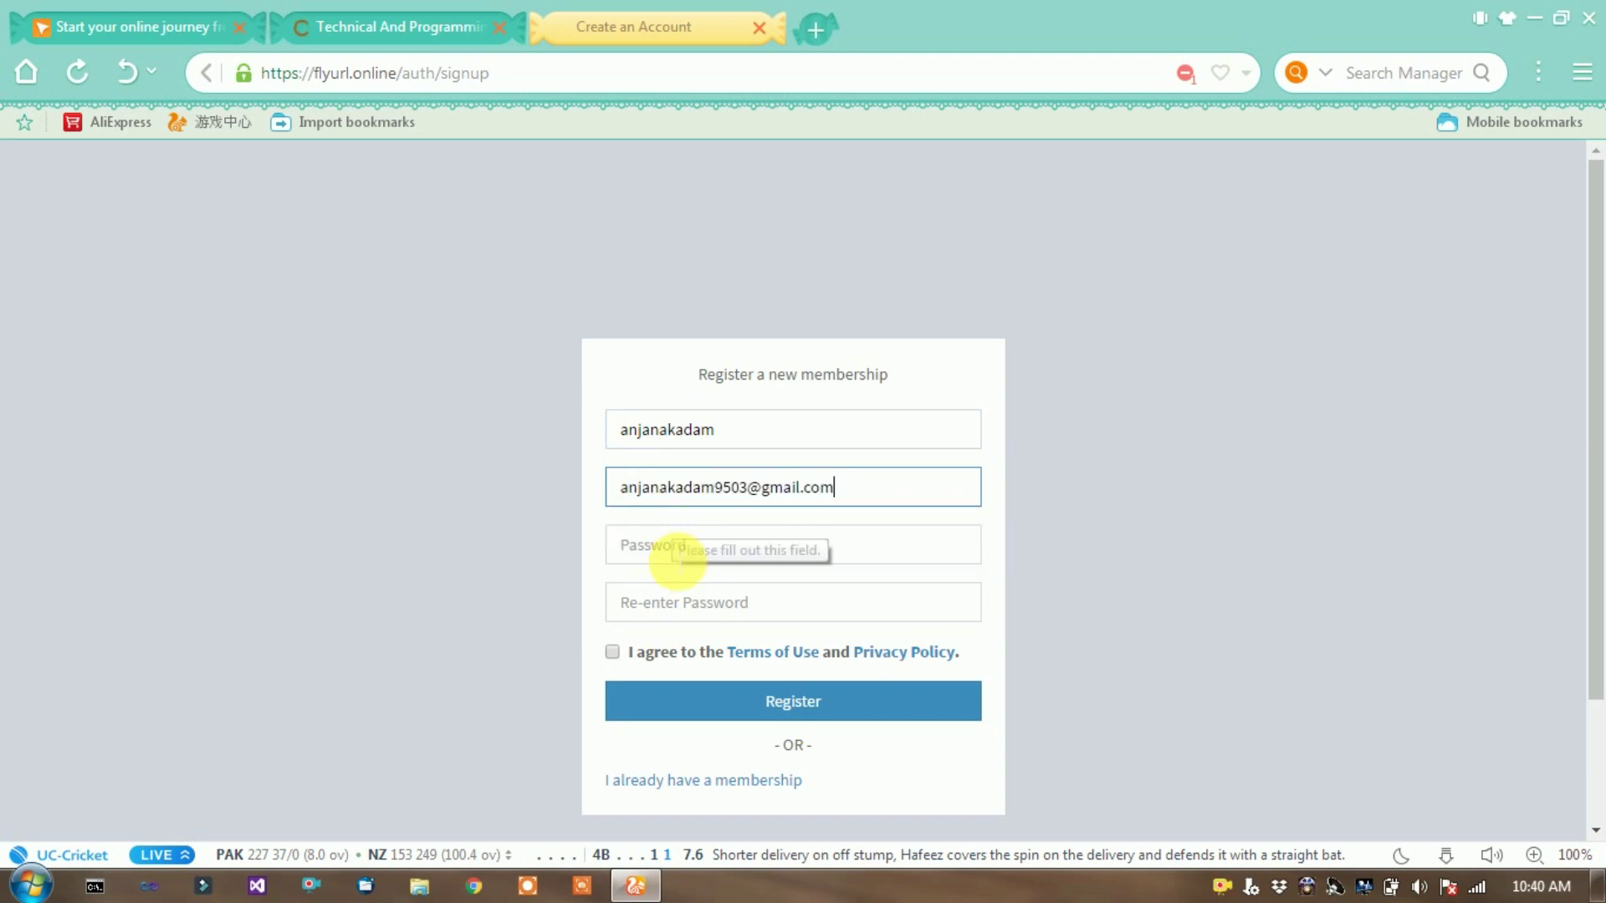
- Enter and confirm the account password, accept the Terms of Use, and register
click(676, 560)
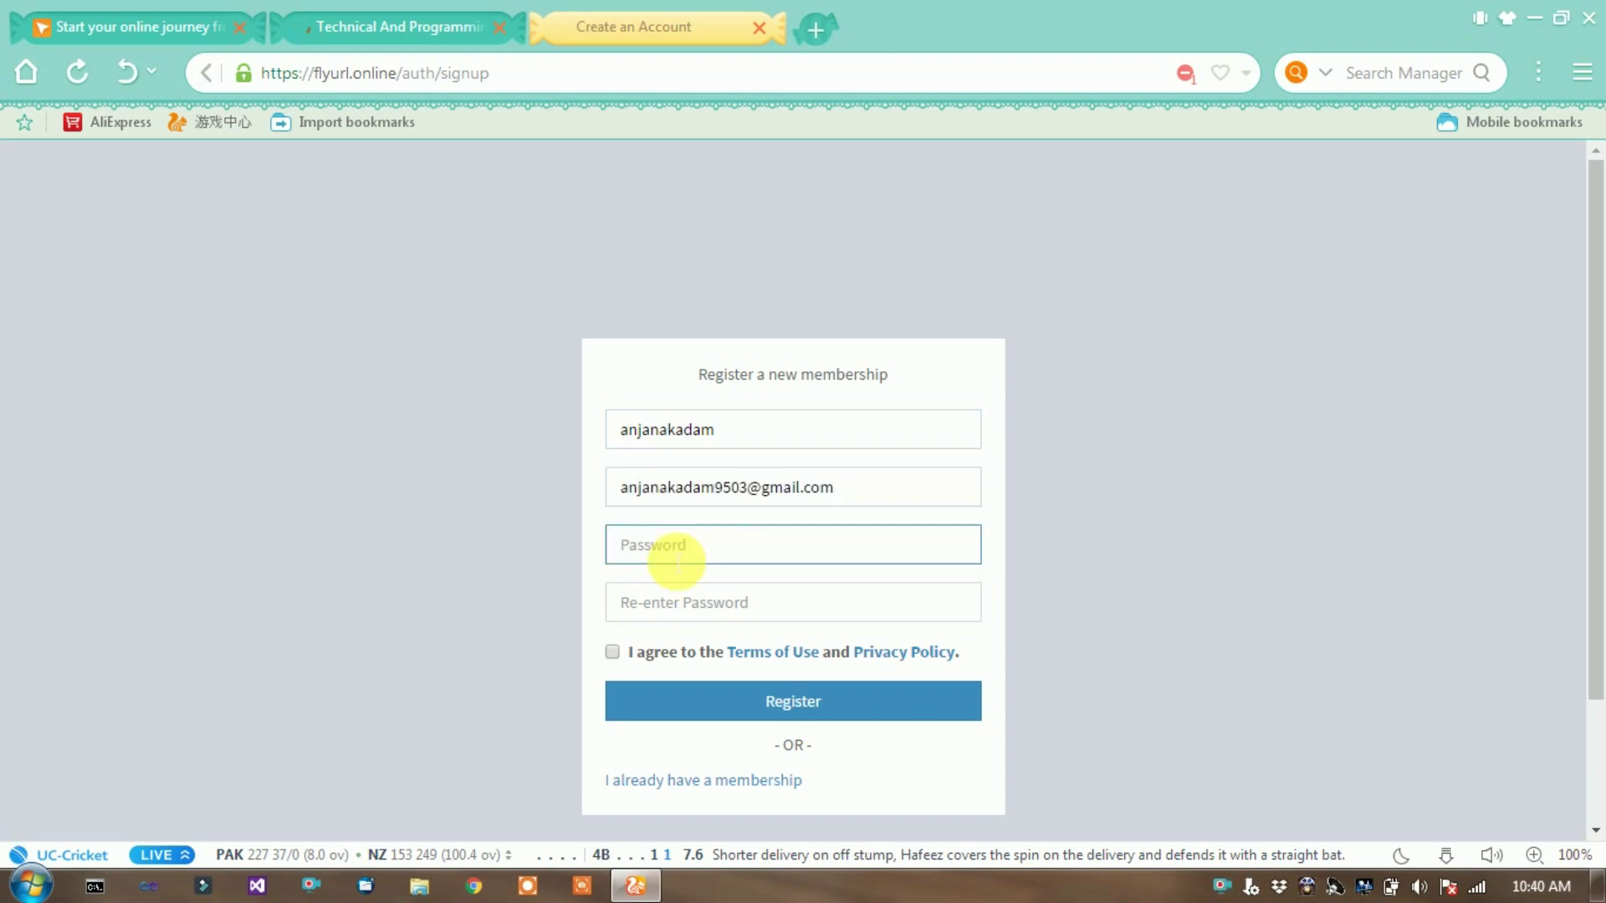
text(*****)
key(BackSpace)
key(BackSpace)
key(BackSpace)
key(BackSpace)
key(BackSpace)
text(*************)
click(696, 593)
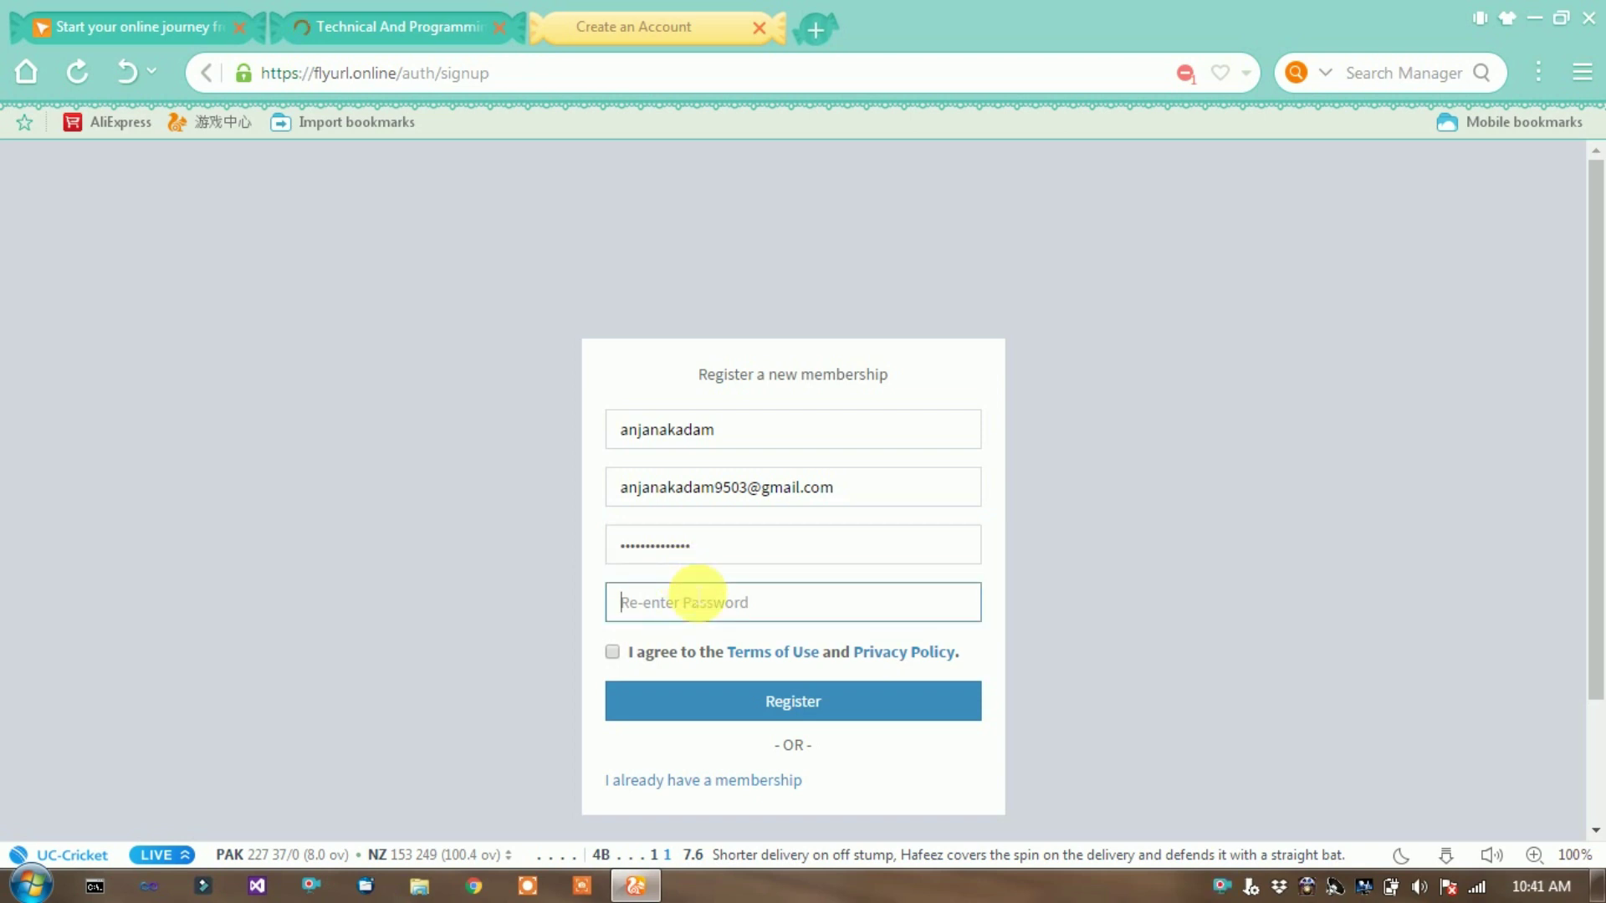
text(******)
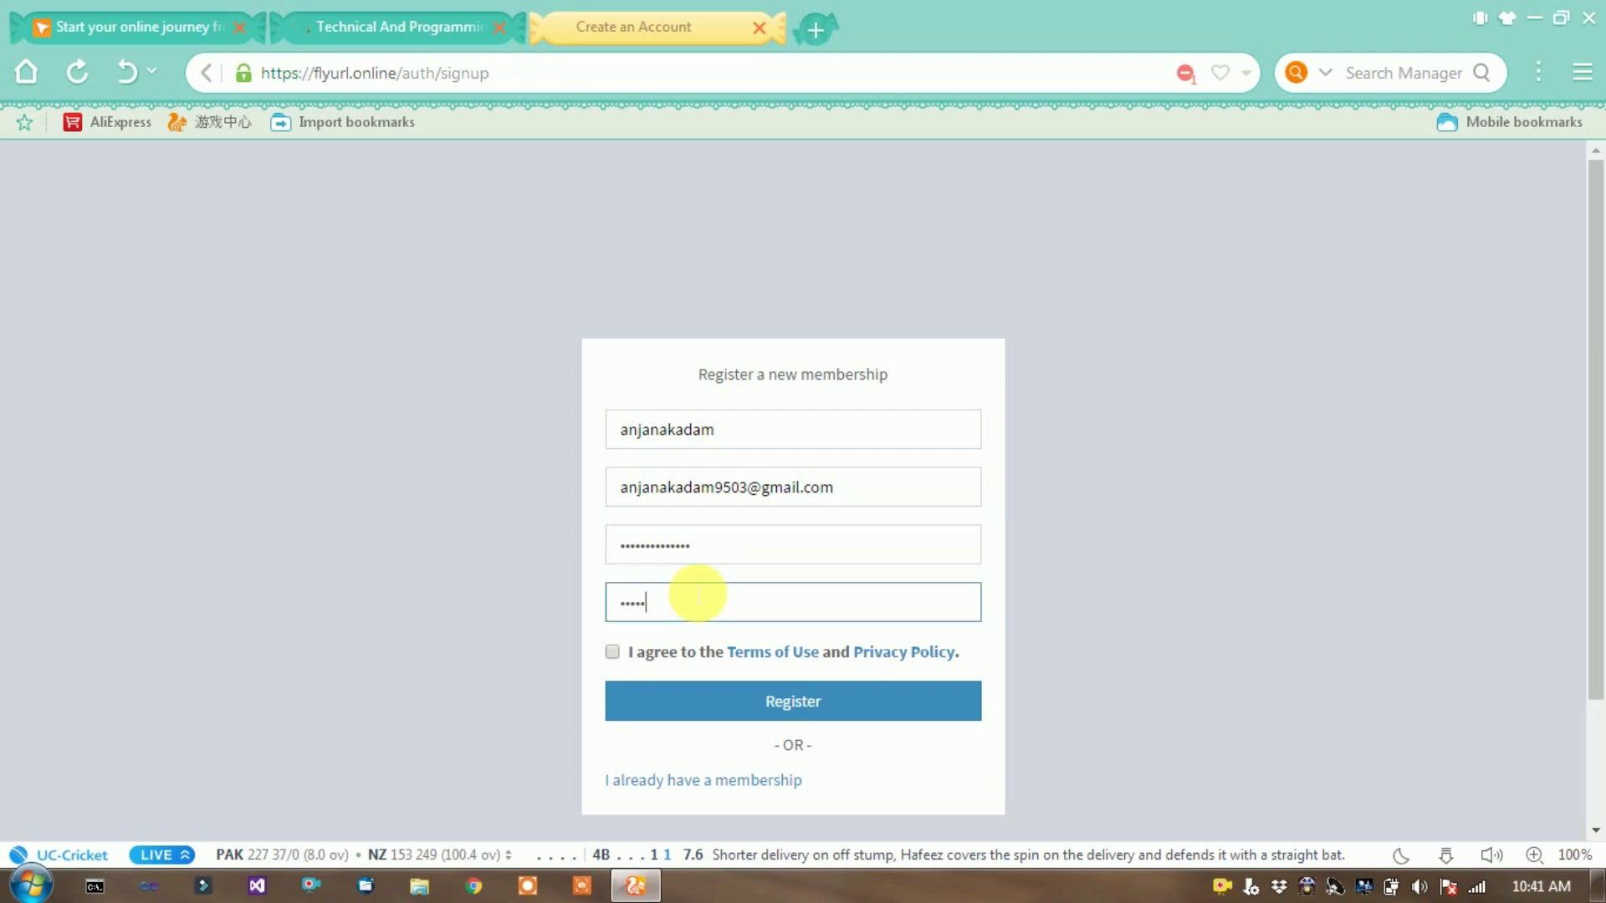
text(********)
click(611, 652)
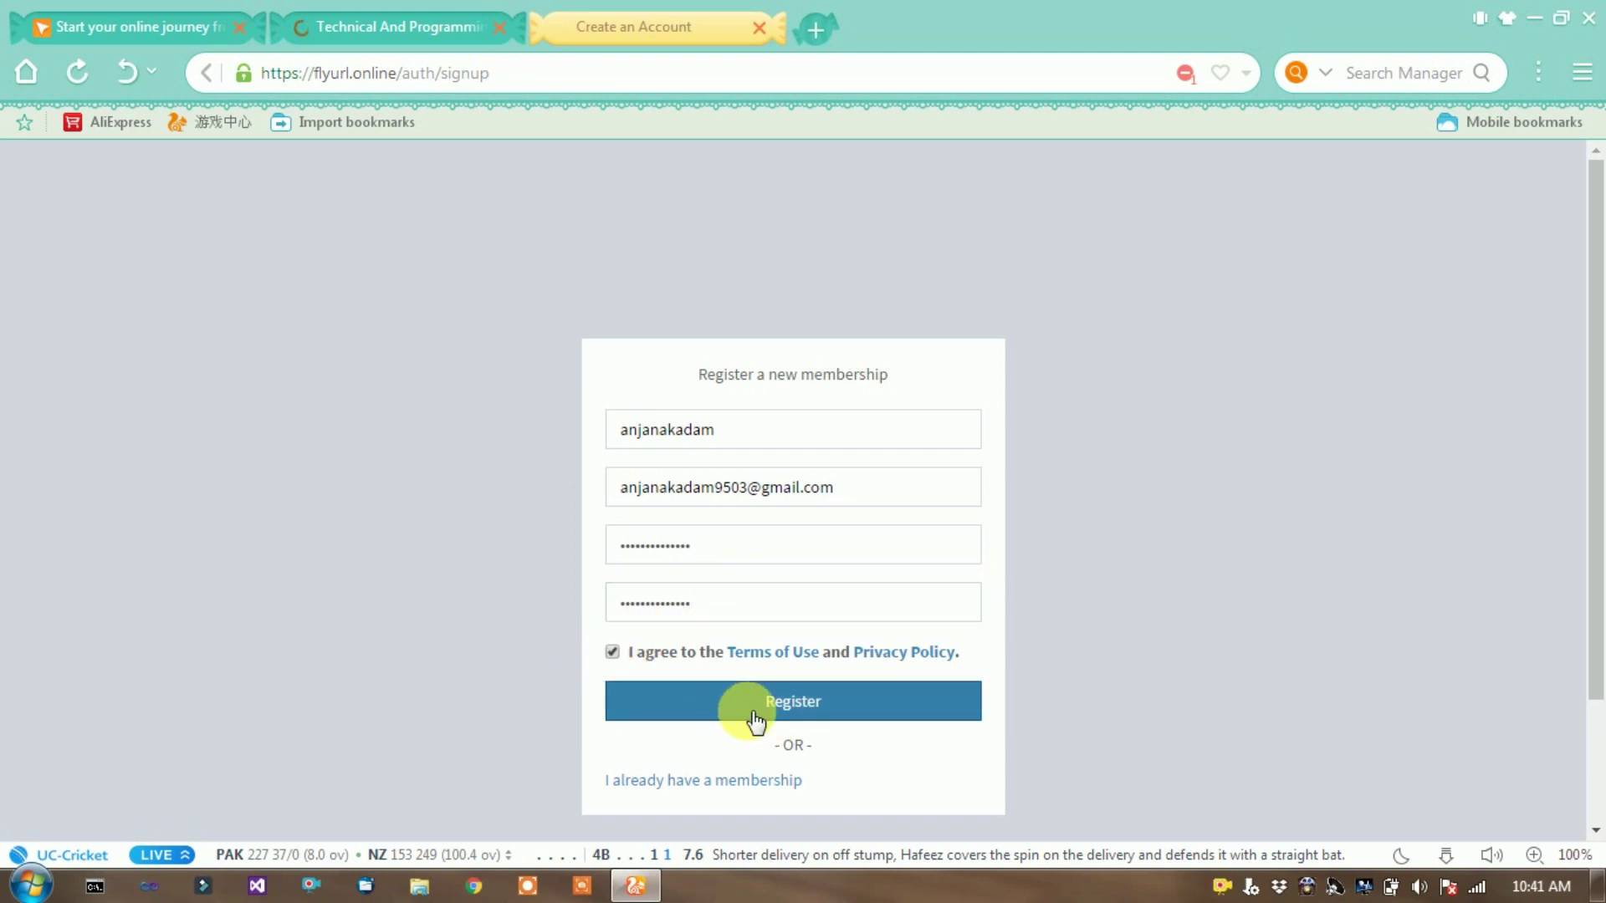
click(747, 712)
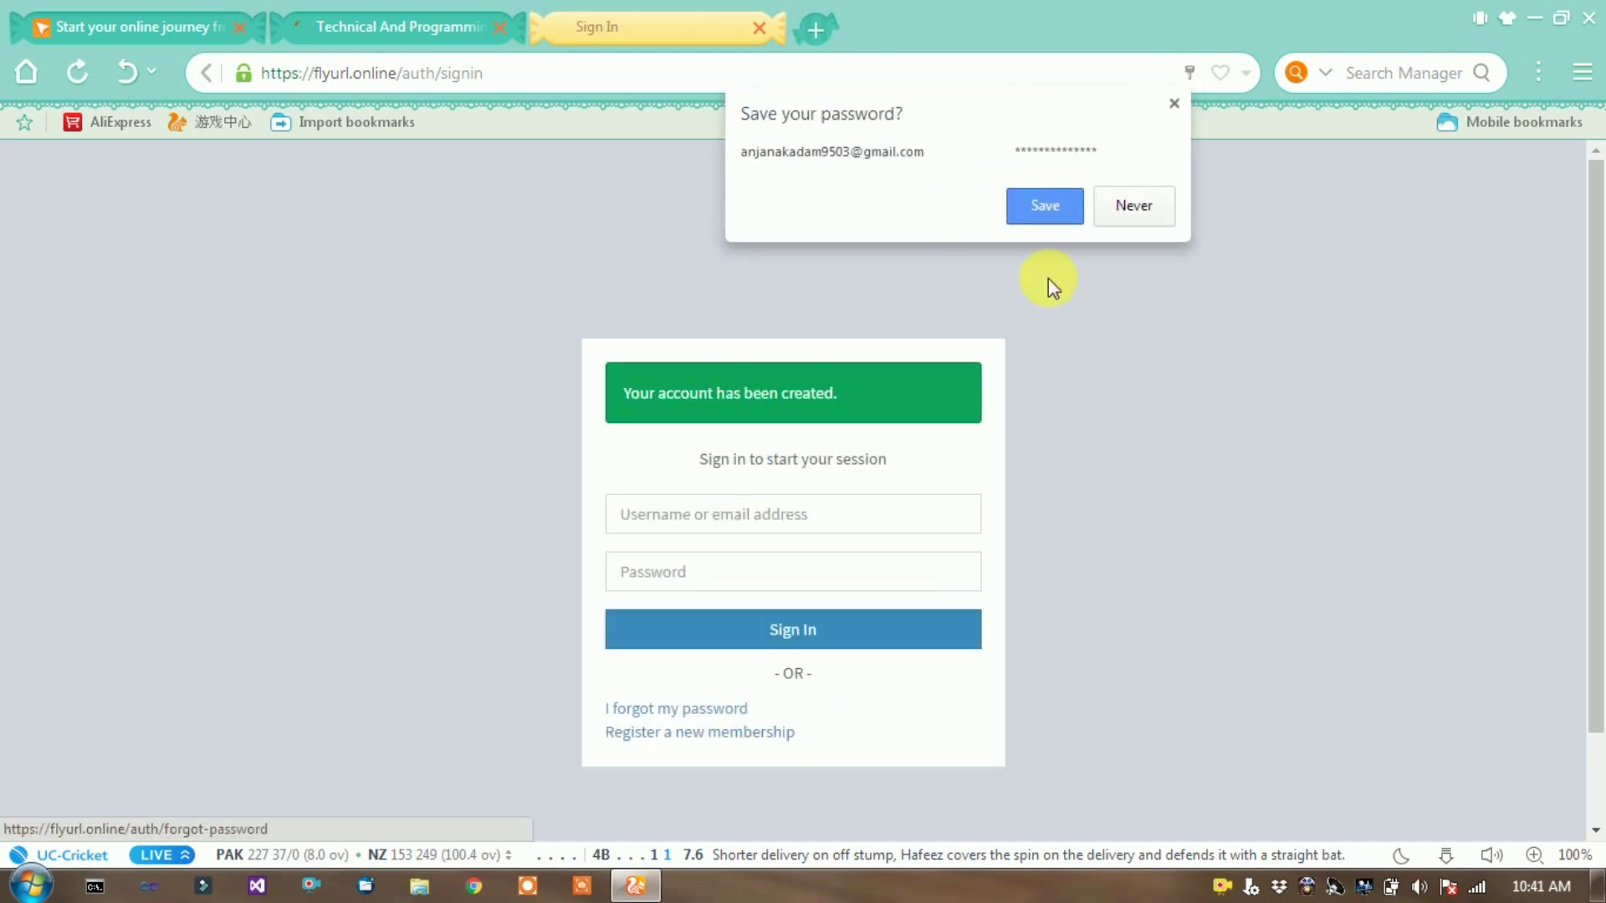
- Save the password in the browser, autofill the saved credentials and sign in
click(1045, 205)
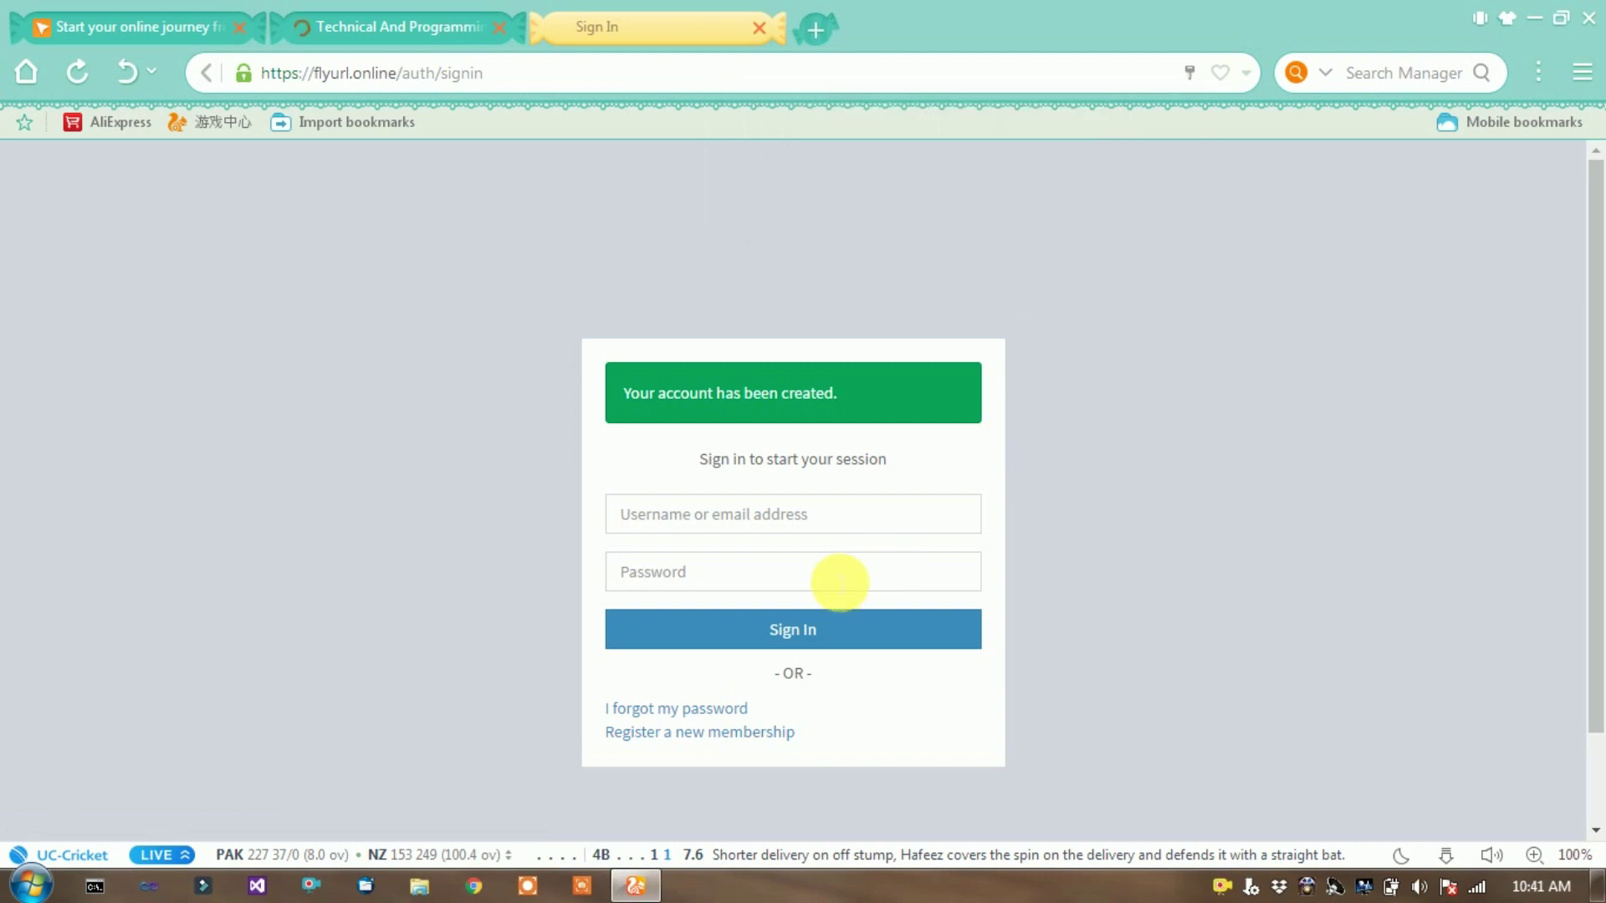
click(835, 575)
click(755, 614)
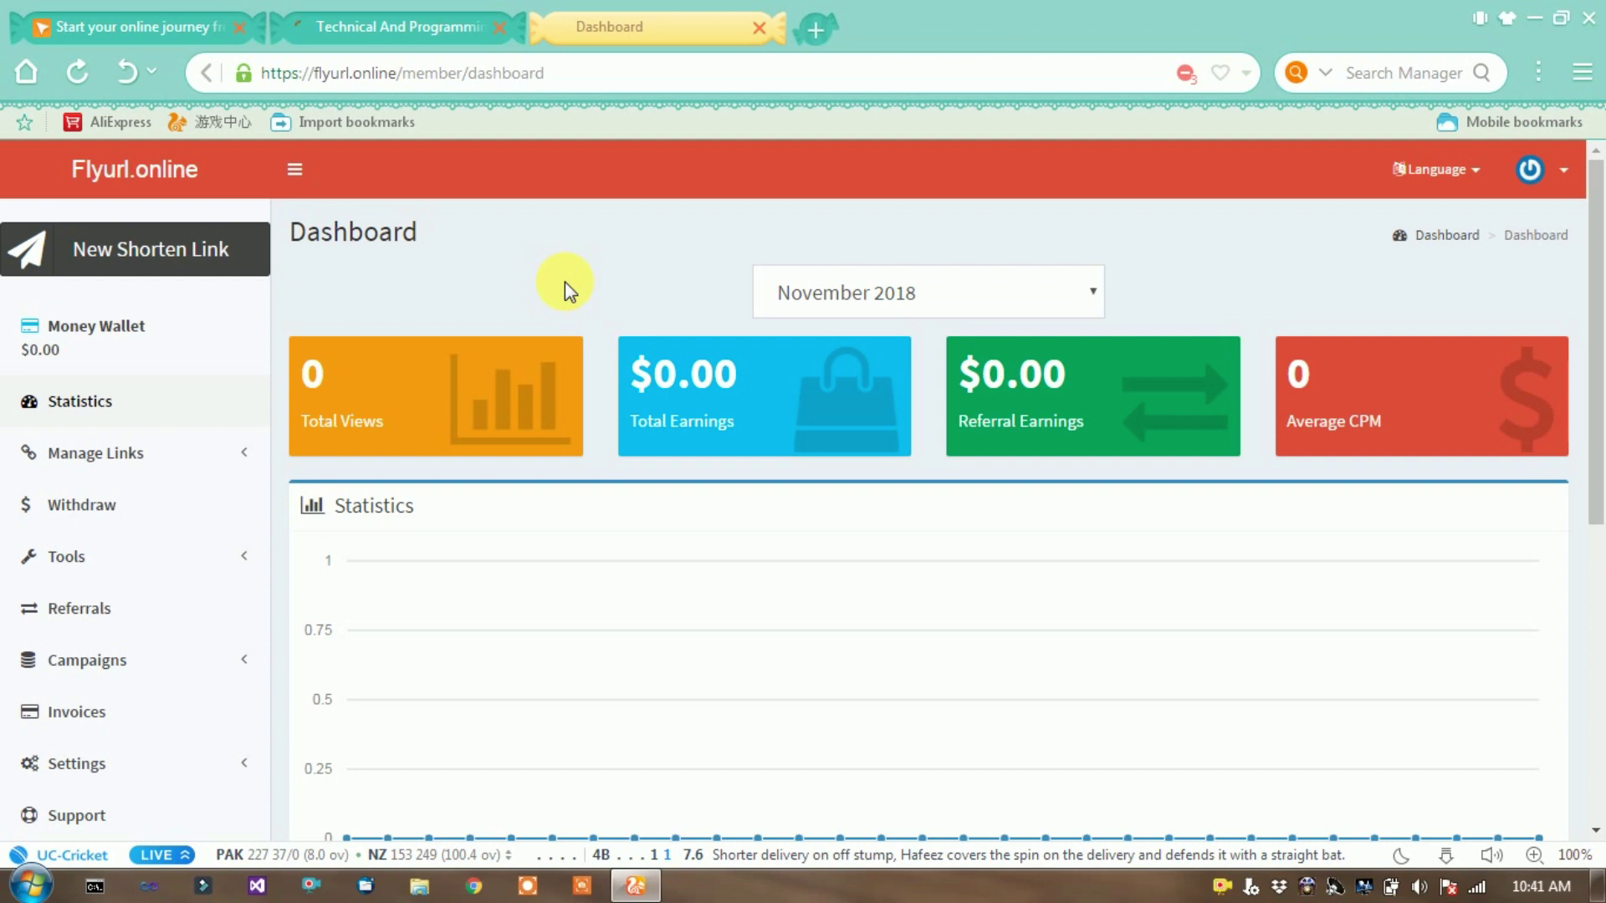
- Open the New Shorten Link box and copy the blog's web address from its tab
click(126, 272)
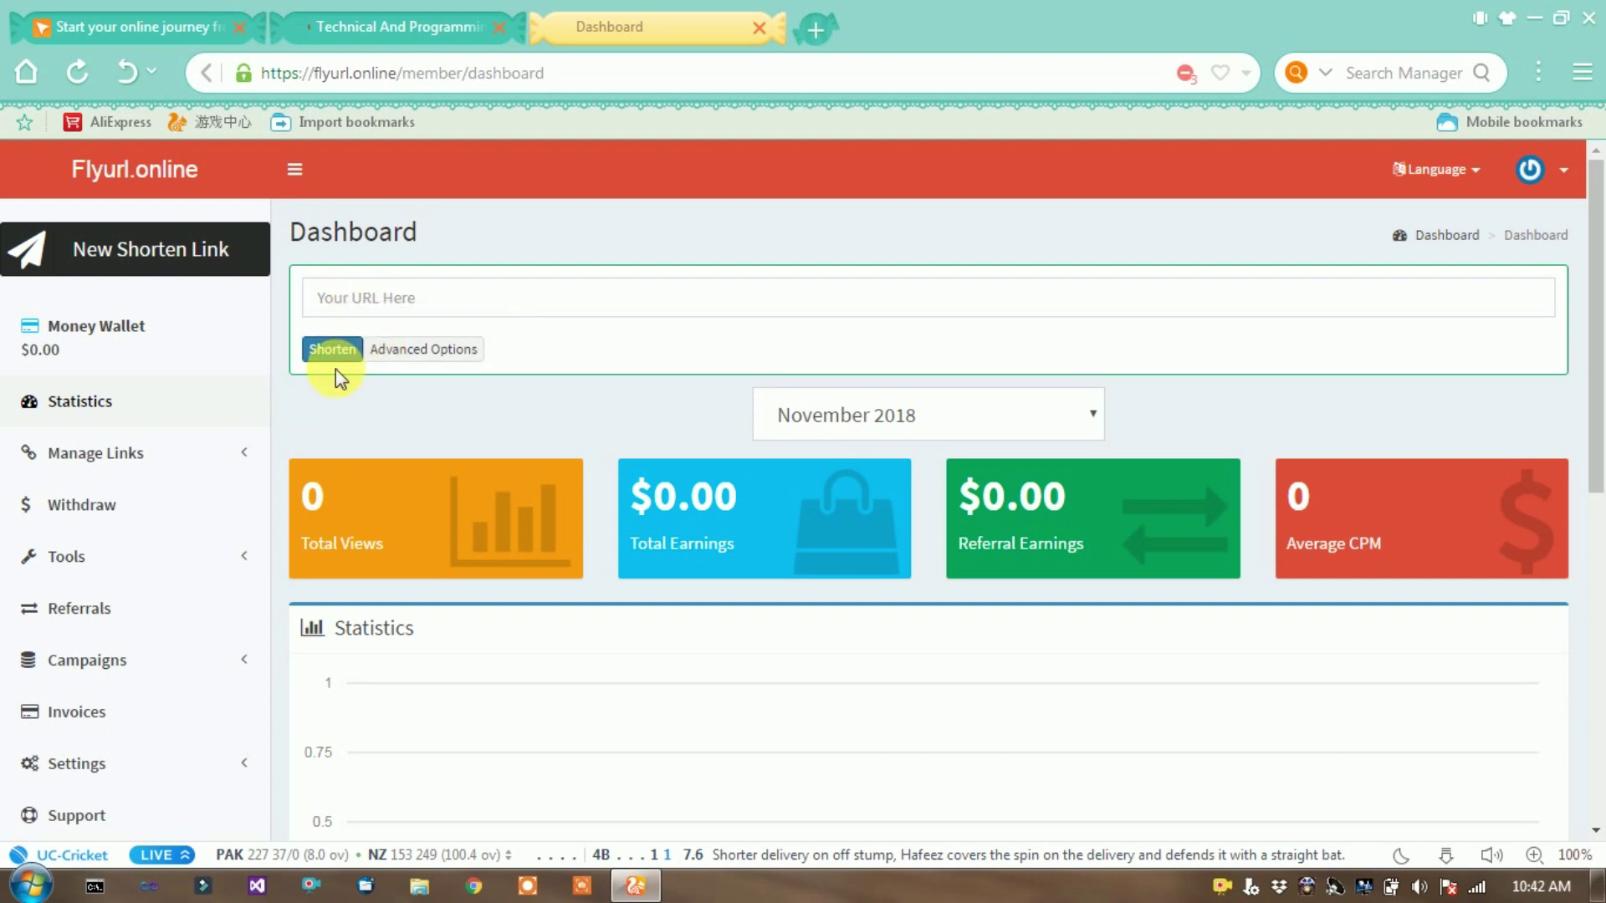
click(368, 25)
click(425, 72)
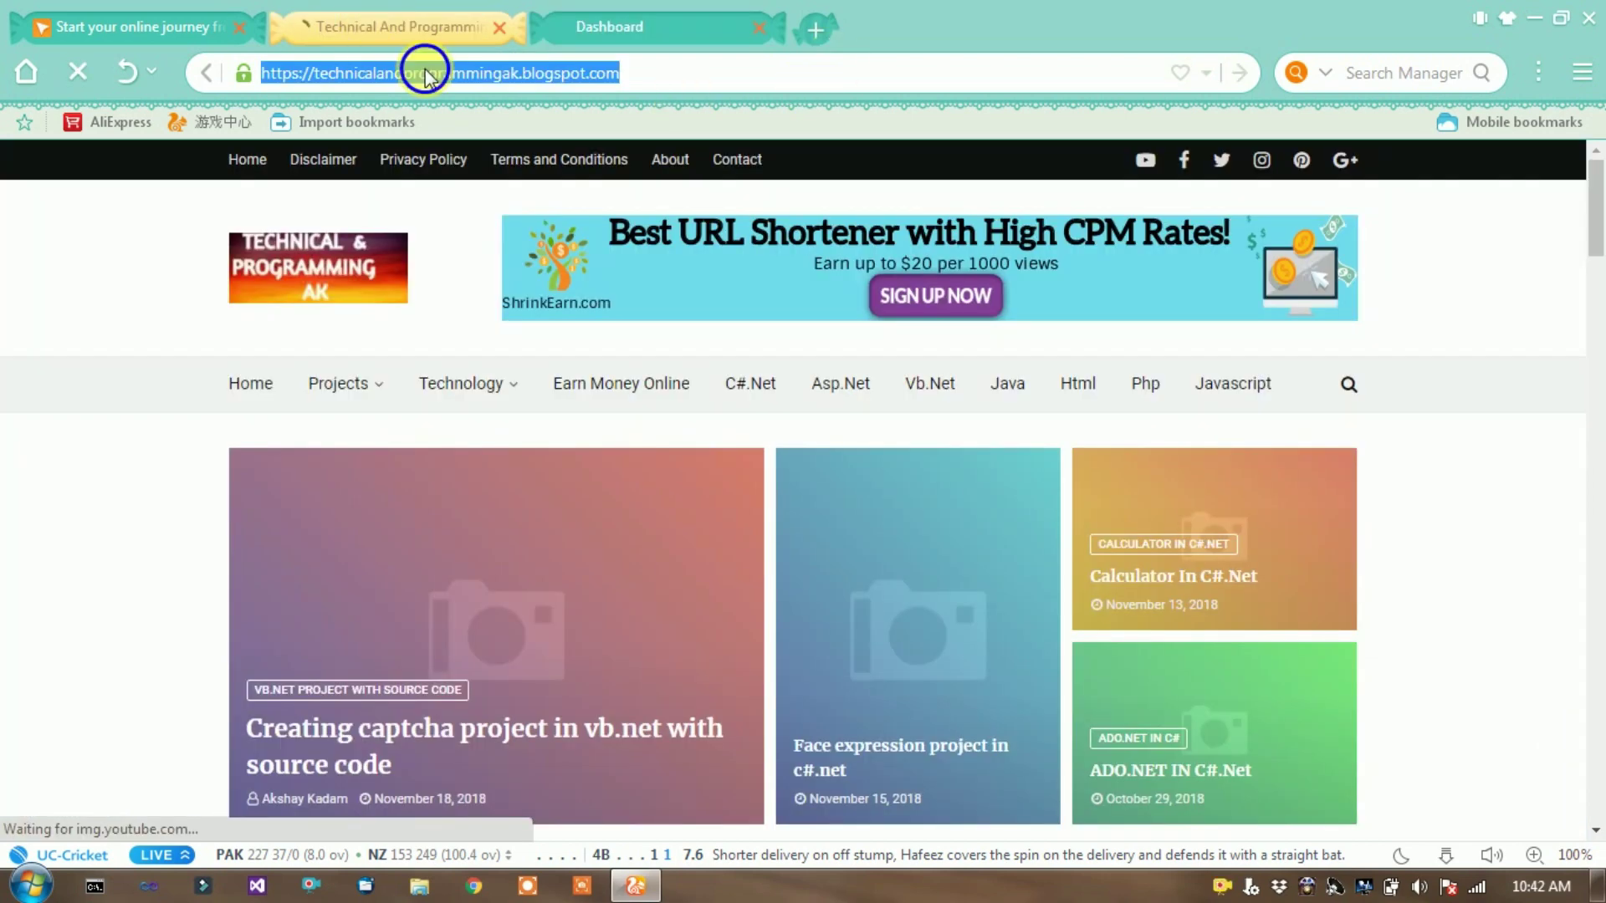
right_click(425, 72)
click(486, 179)
click(581, 22)
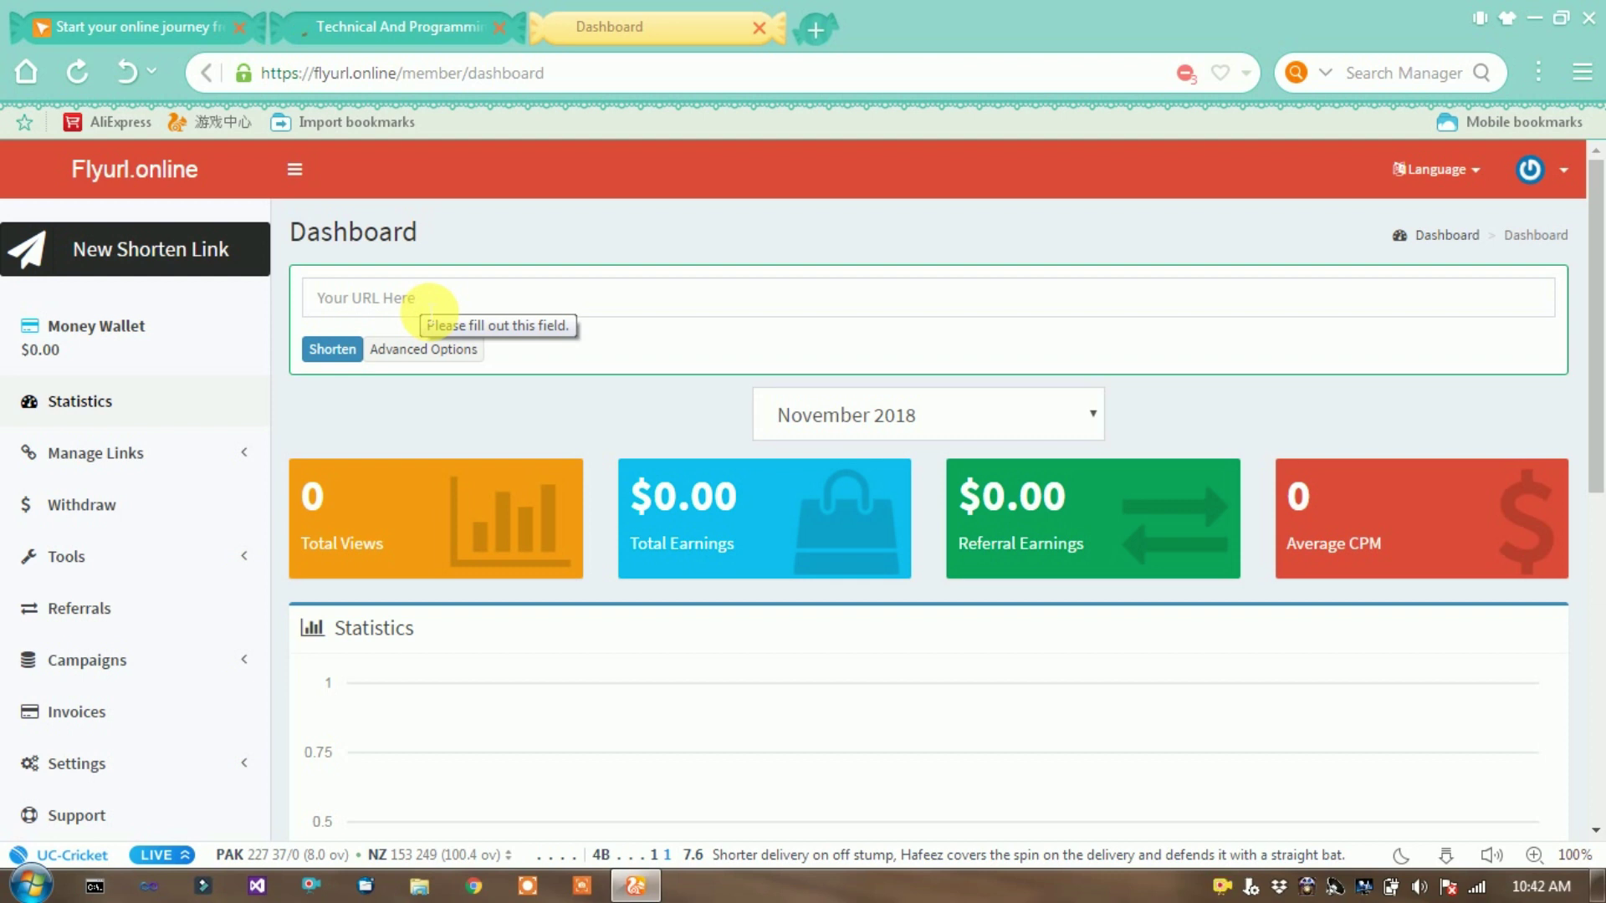
- Paste the blog's address into the URL box and shorten it
click(440, 304)
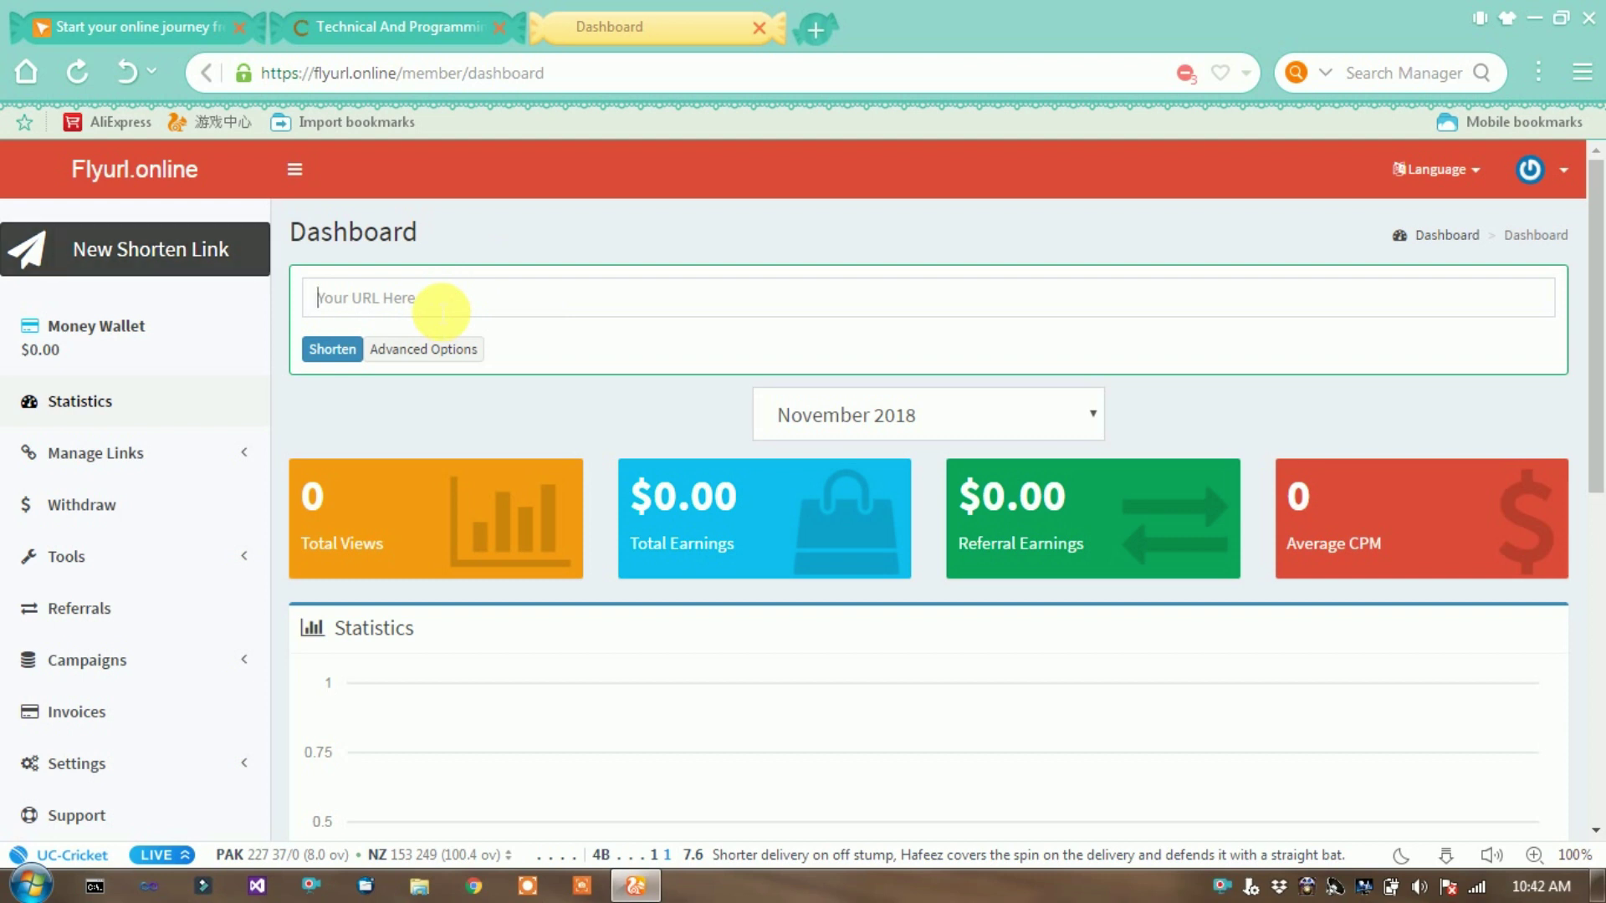
key(ctrl+v)
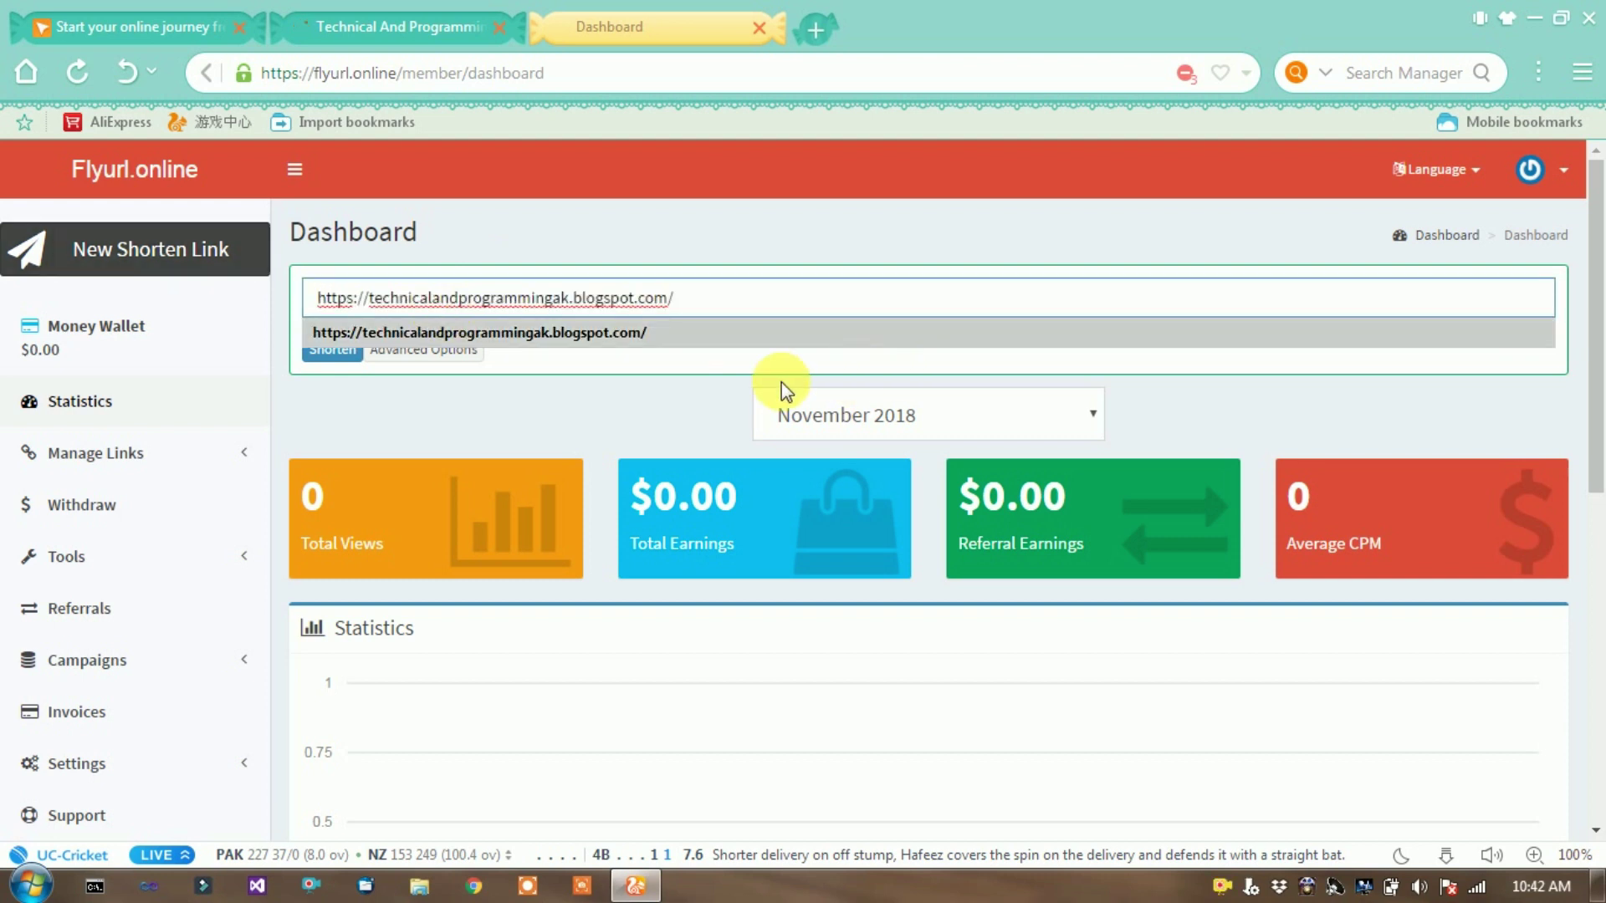
click(778, 384)
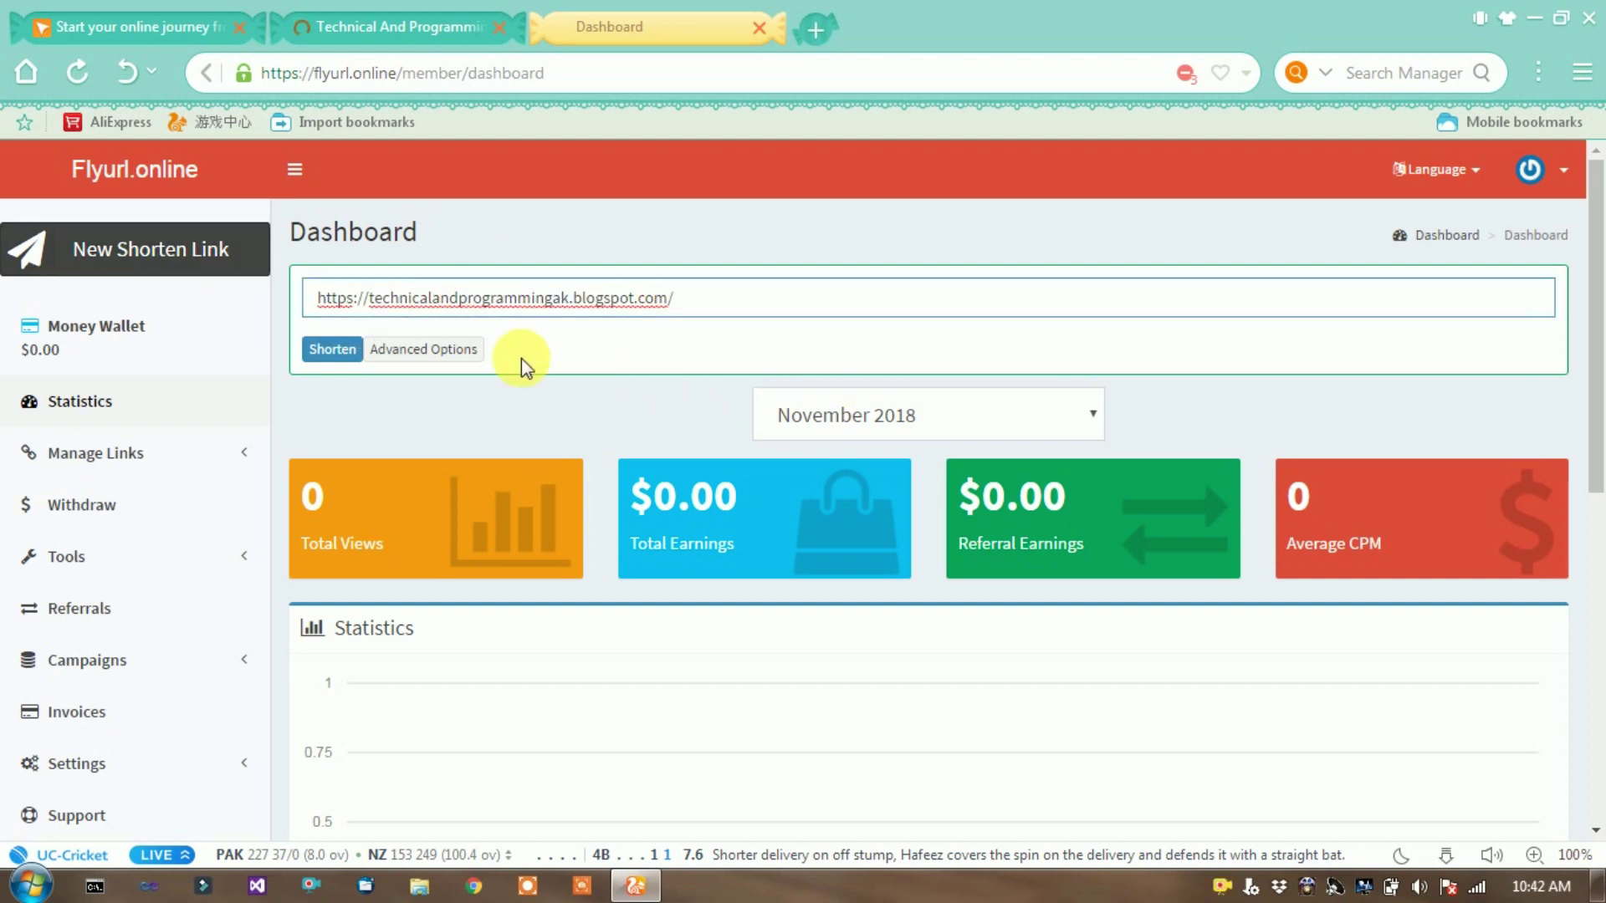
click(326, 362)
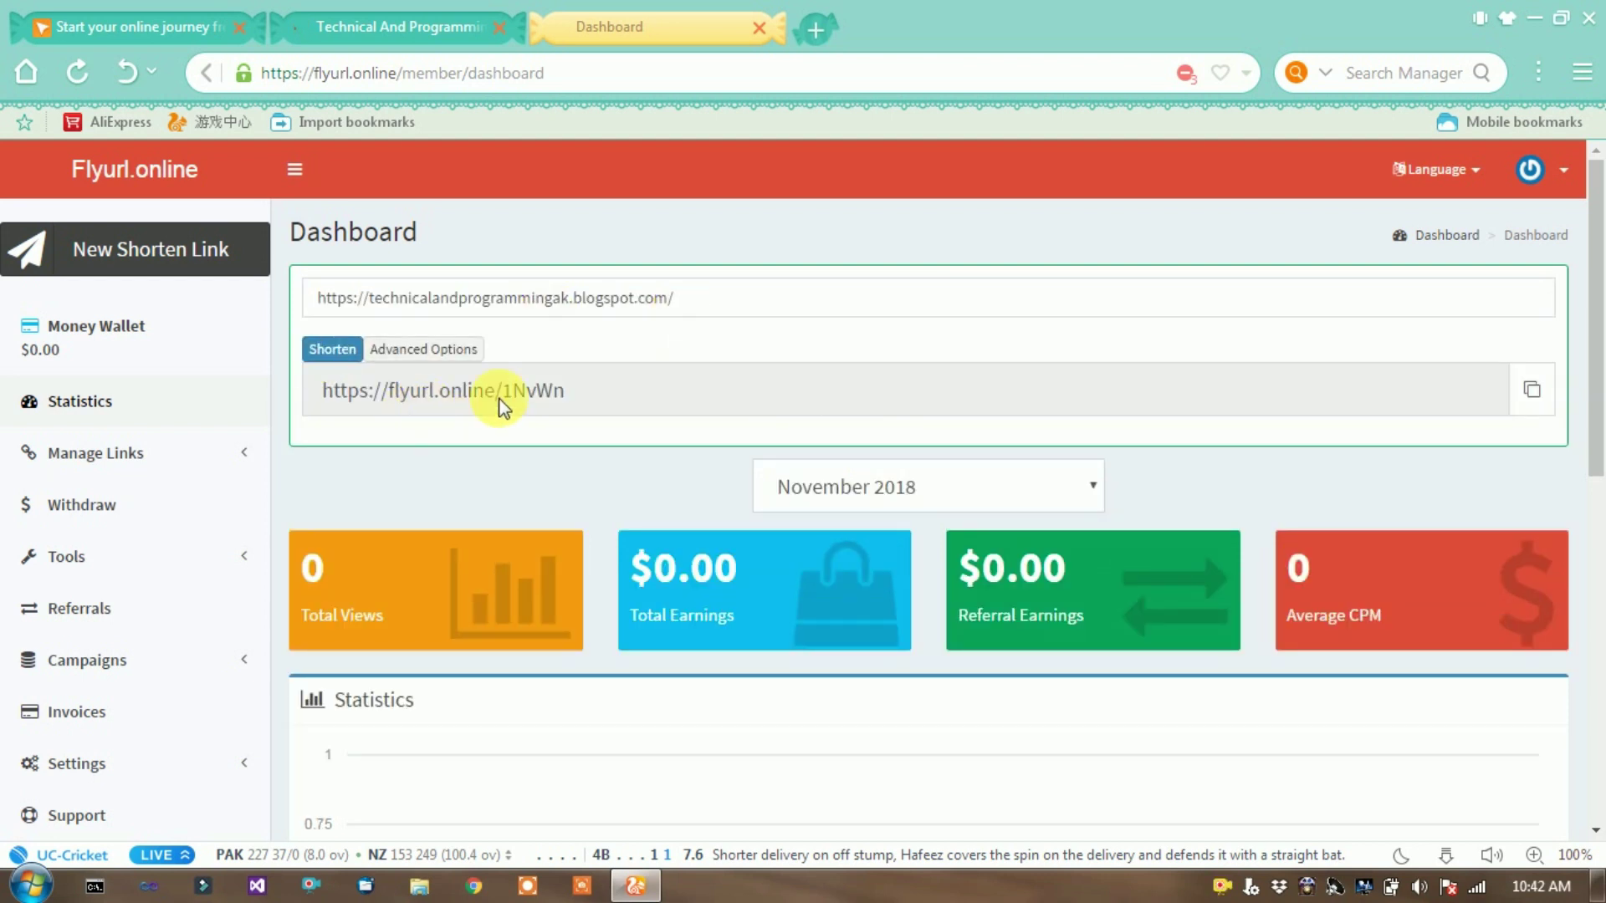
- Copy the new short link and go to the Withdraw Funds page
double_click(550, 391)
drag(550, 391, 745, 412)
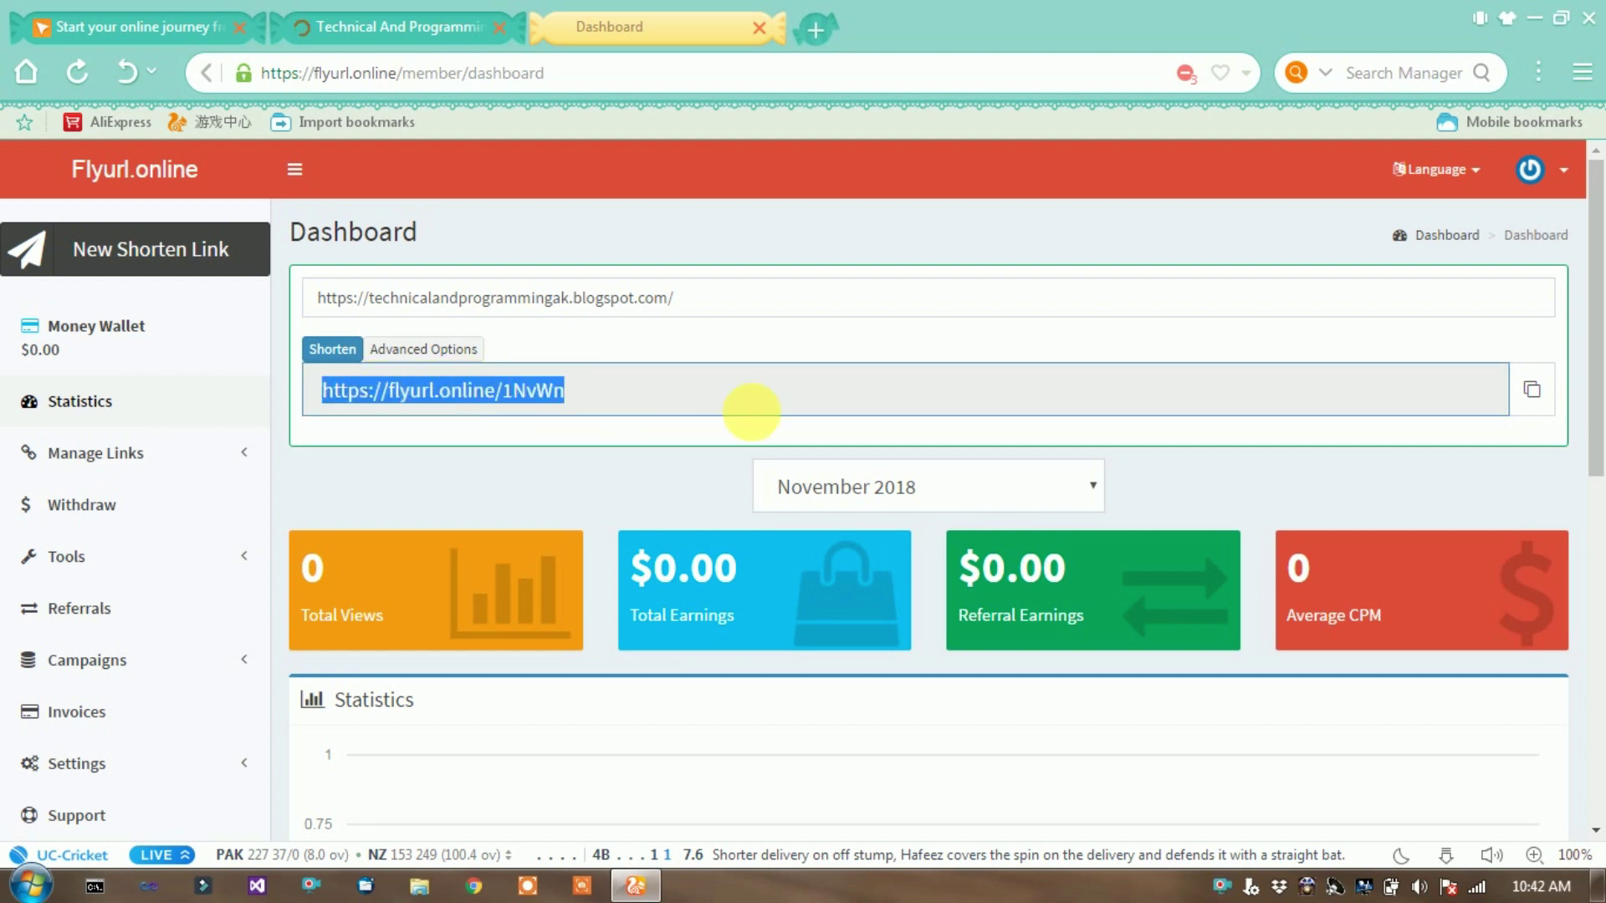
click(563, 448)
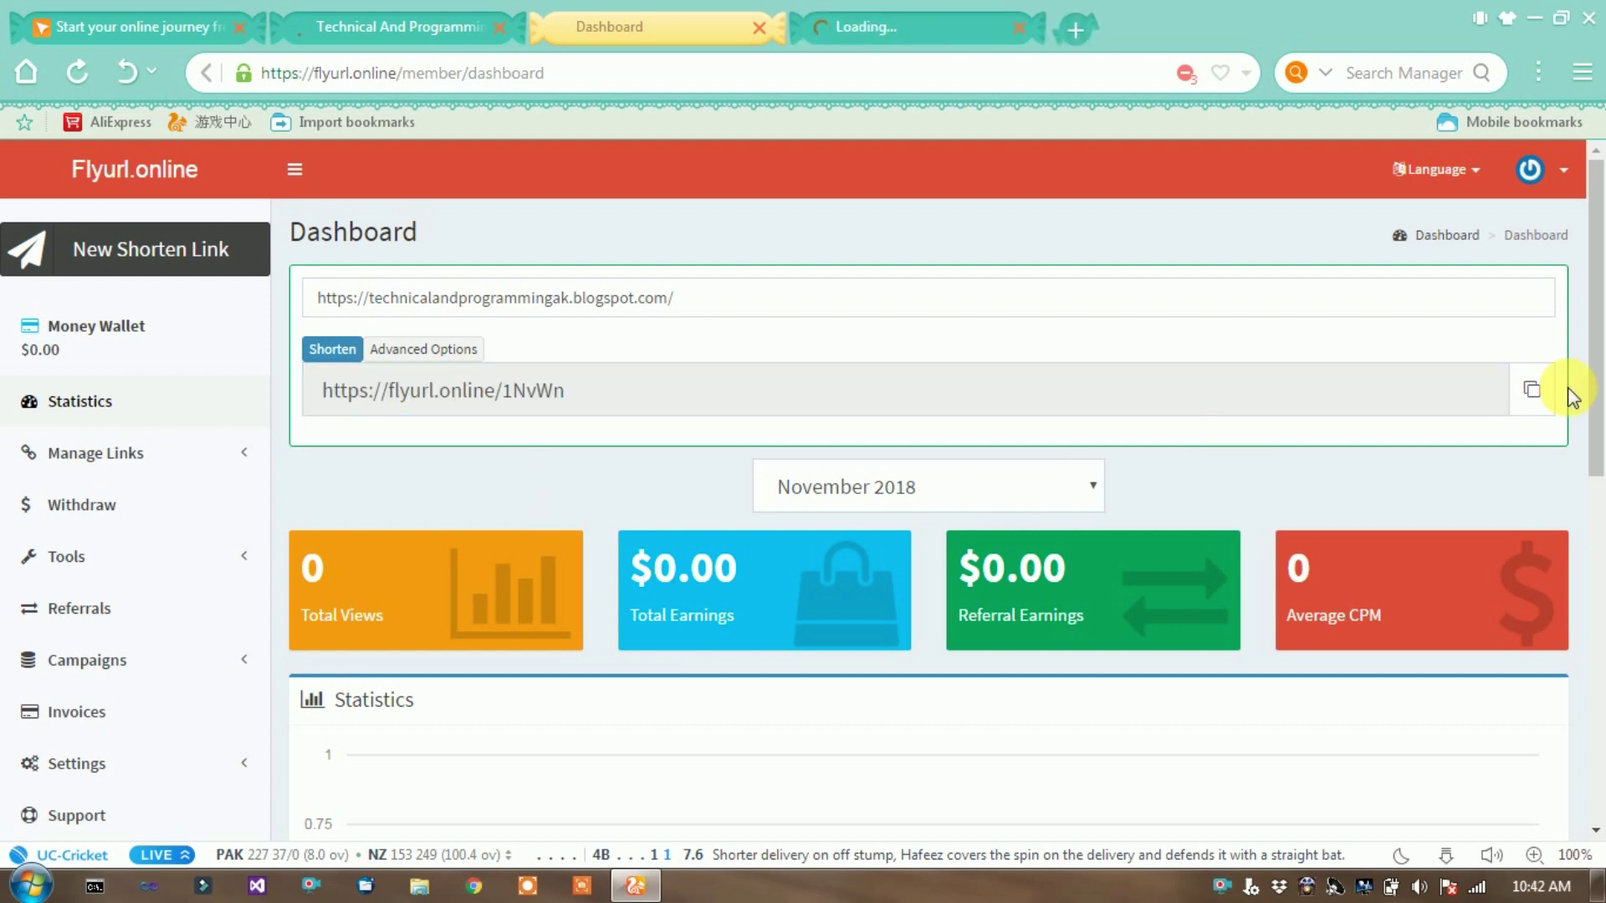
click(1539, 390)
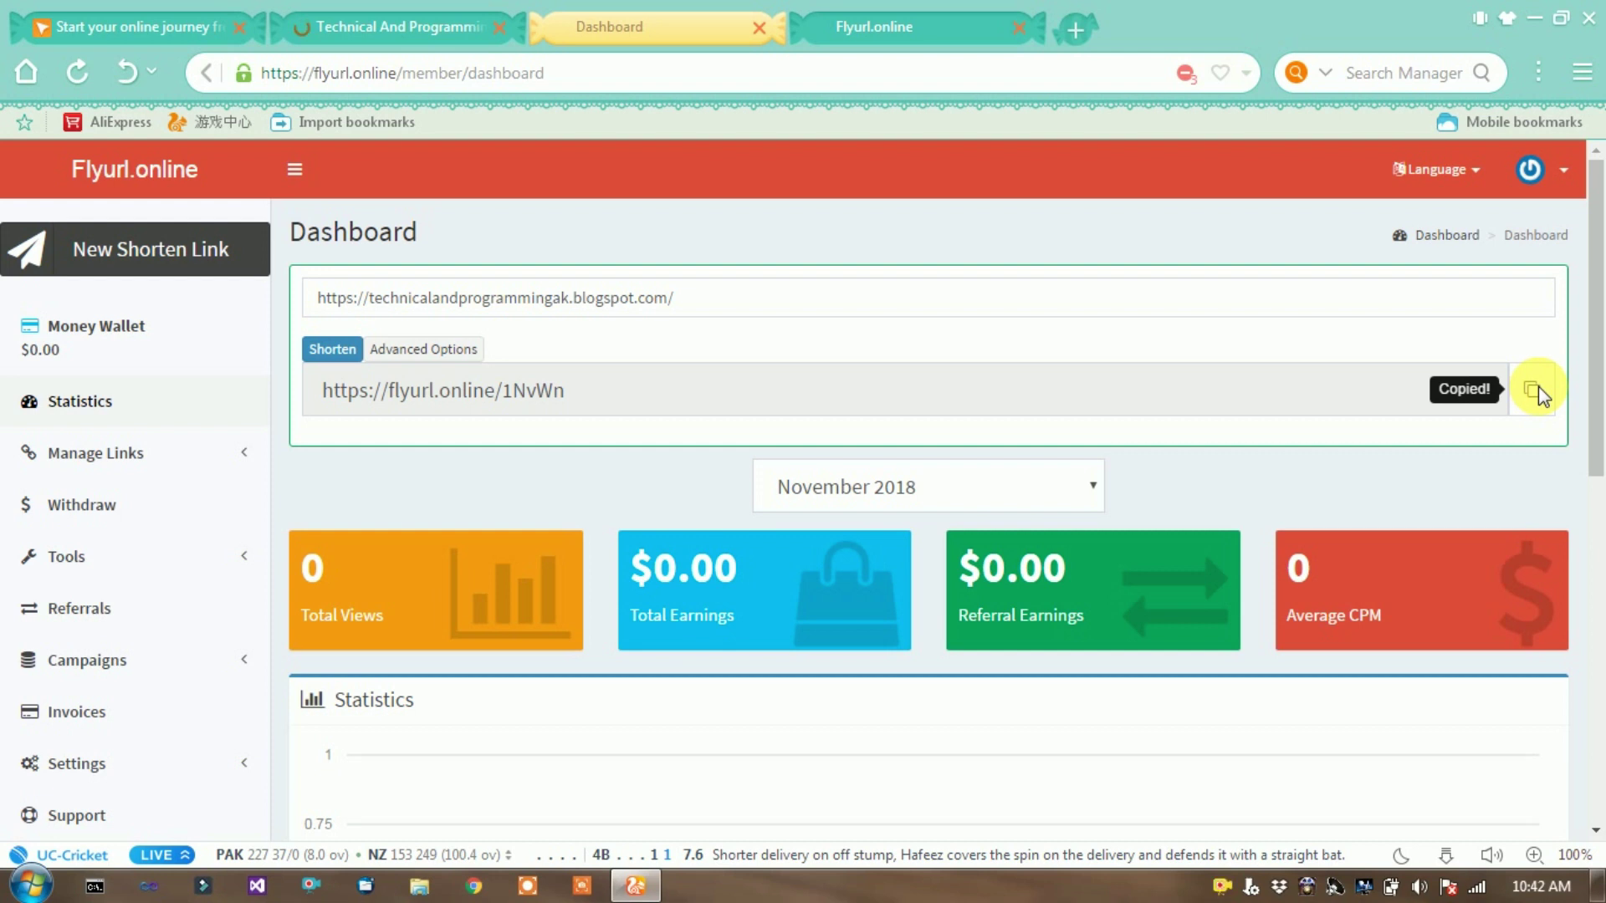
click(98, 522)
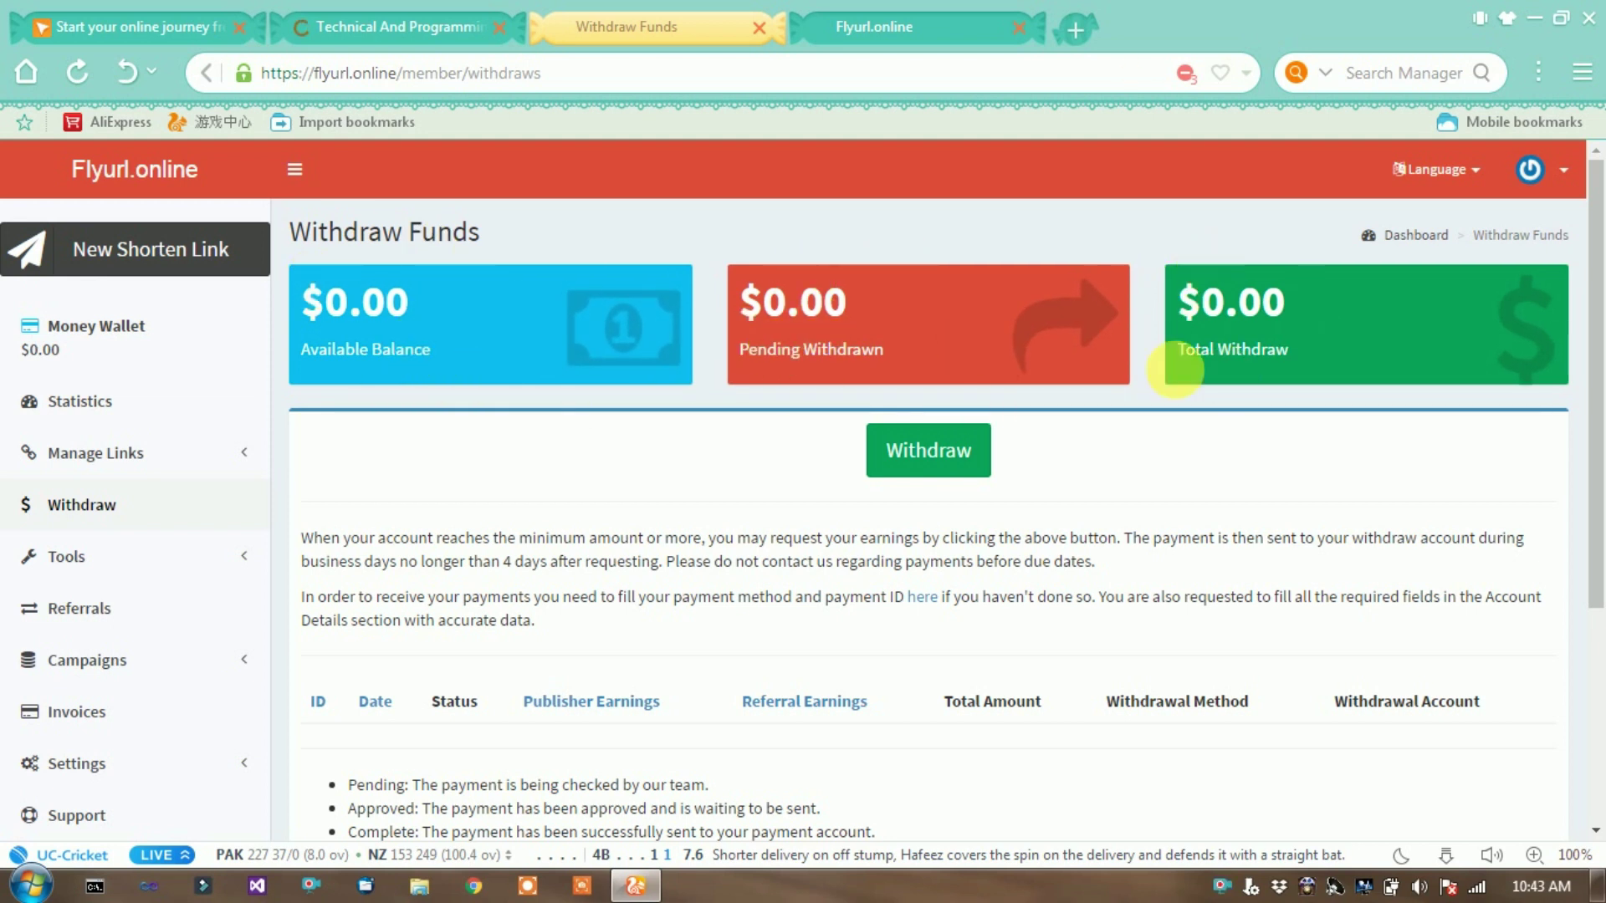
- Request and confirm a withdrawal, then open the Profile page under Settings
click(970, 439)
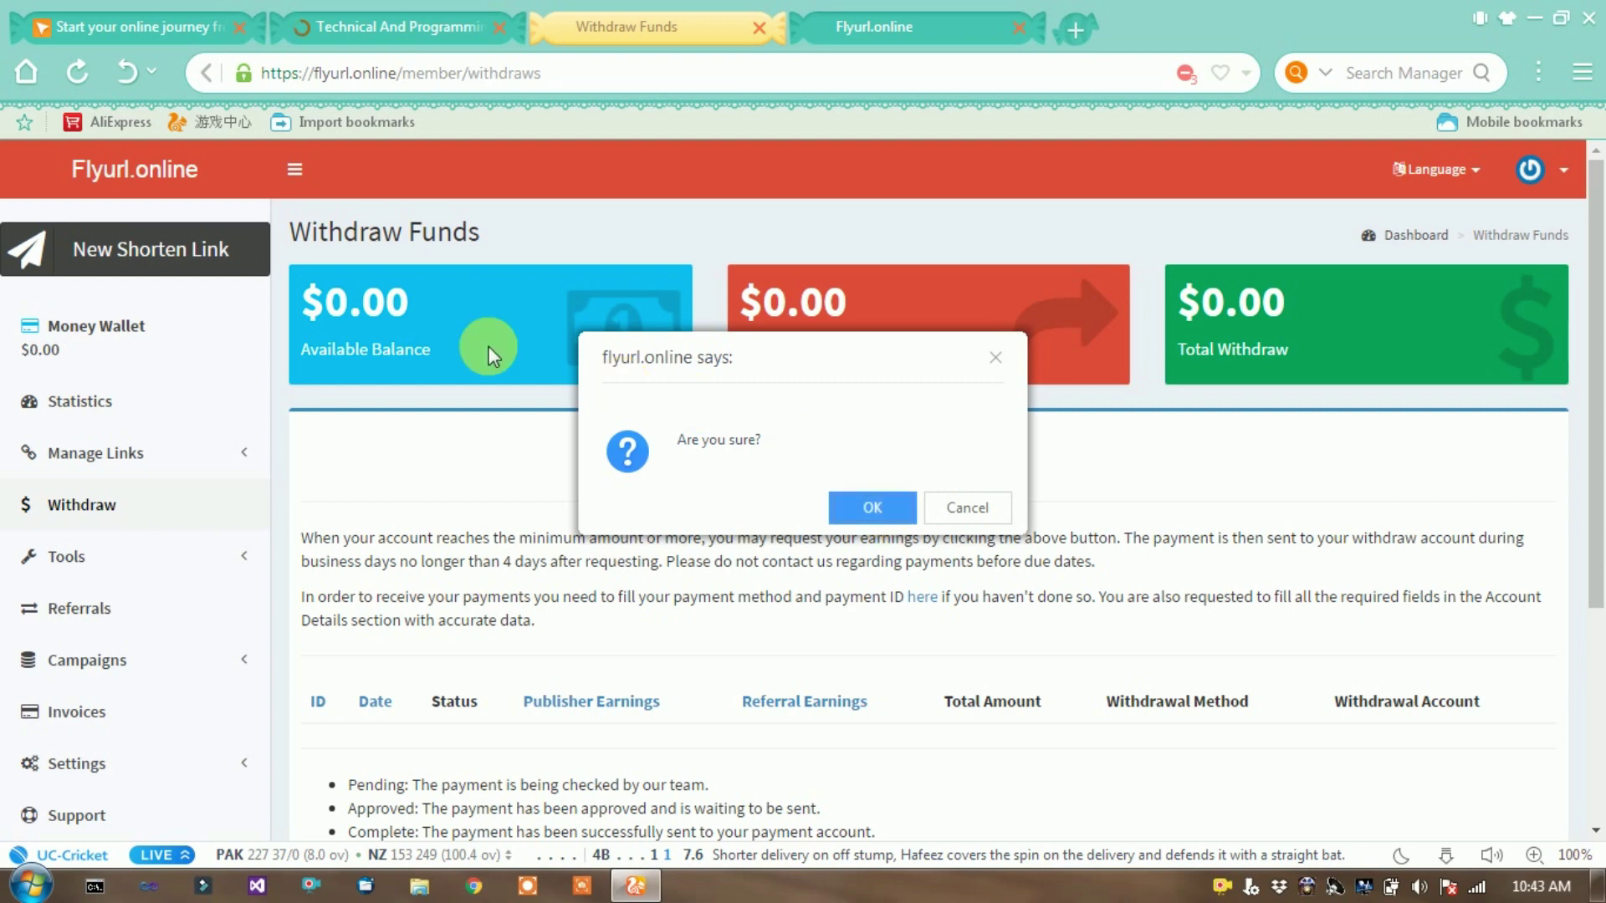
click(878, 510)
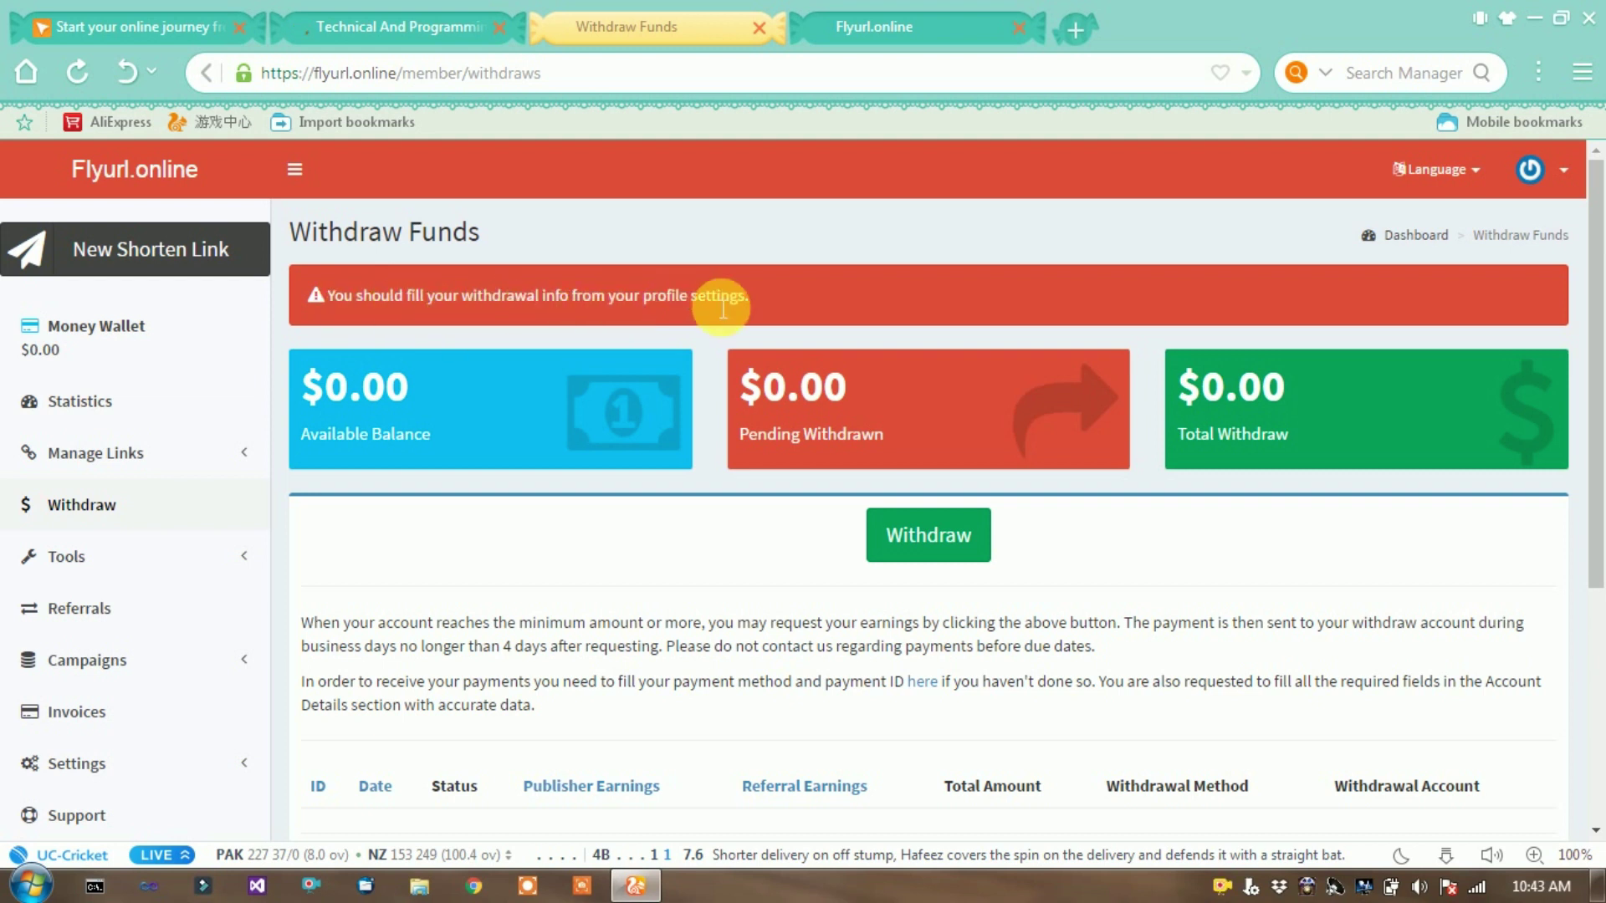
click(118, 758)
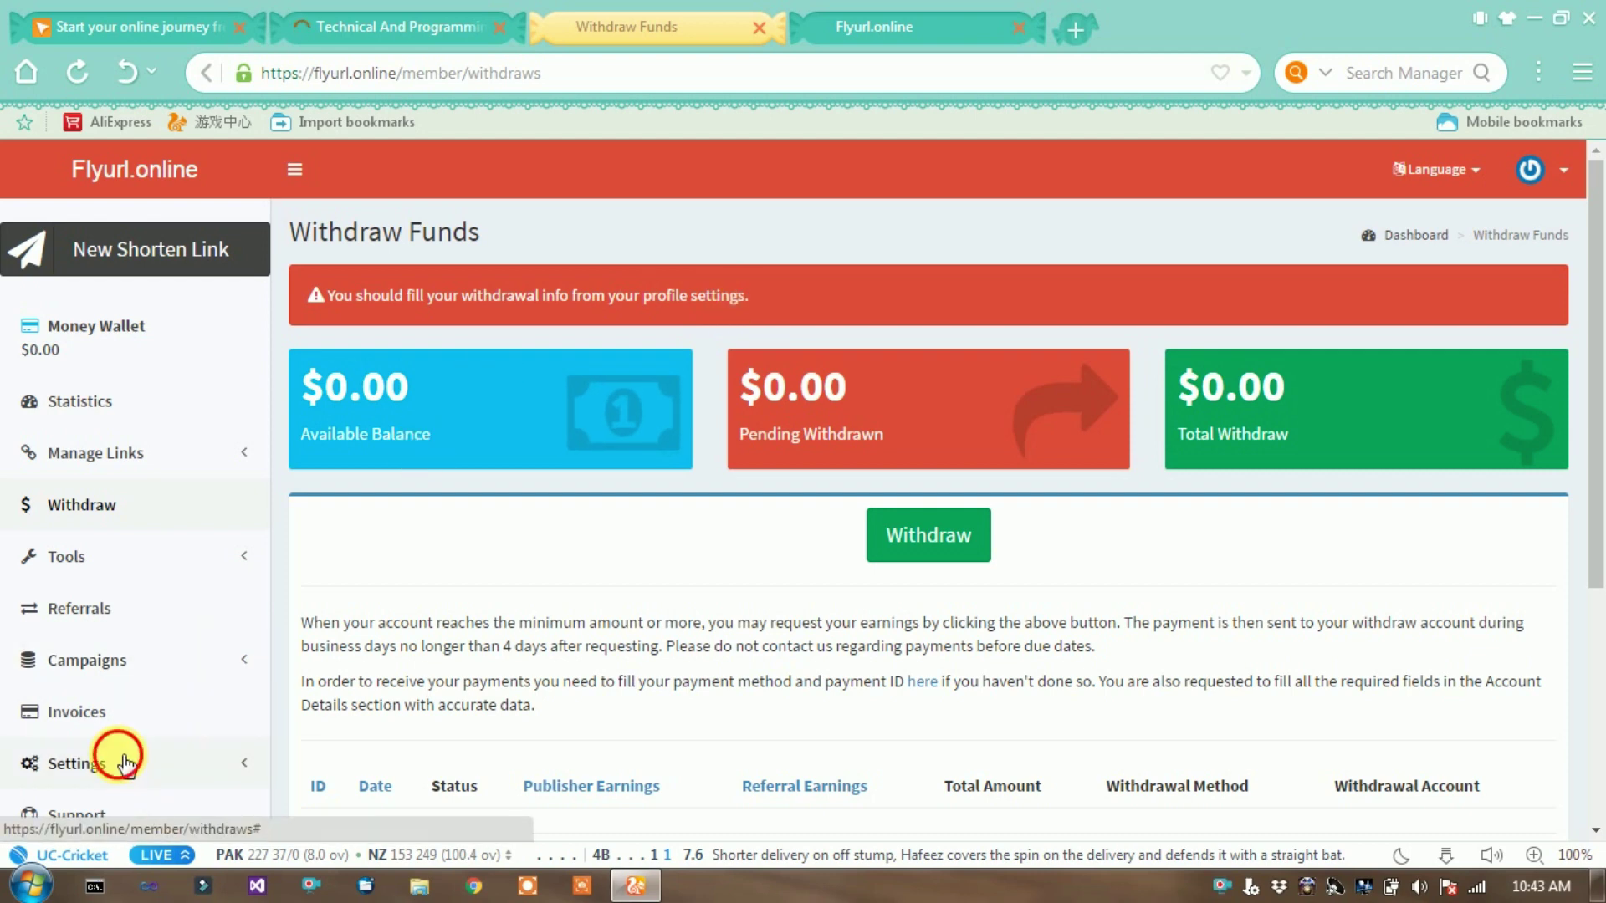
scroll(134, 596, down, 4)
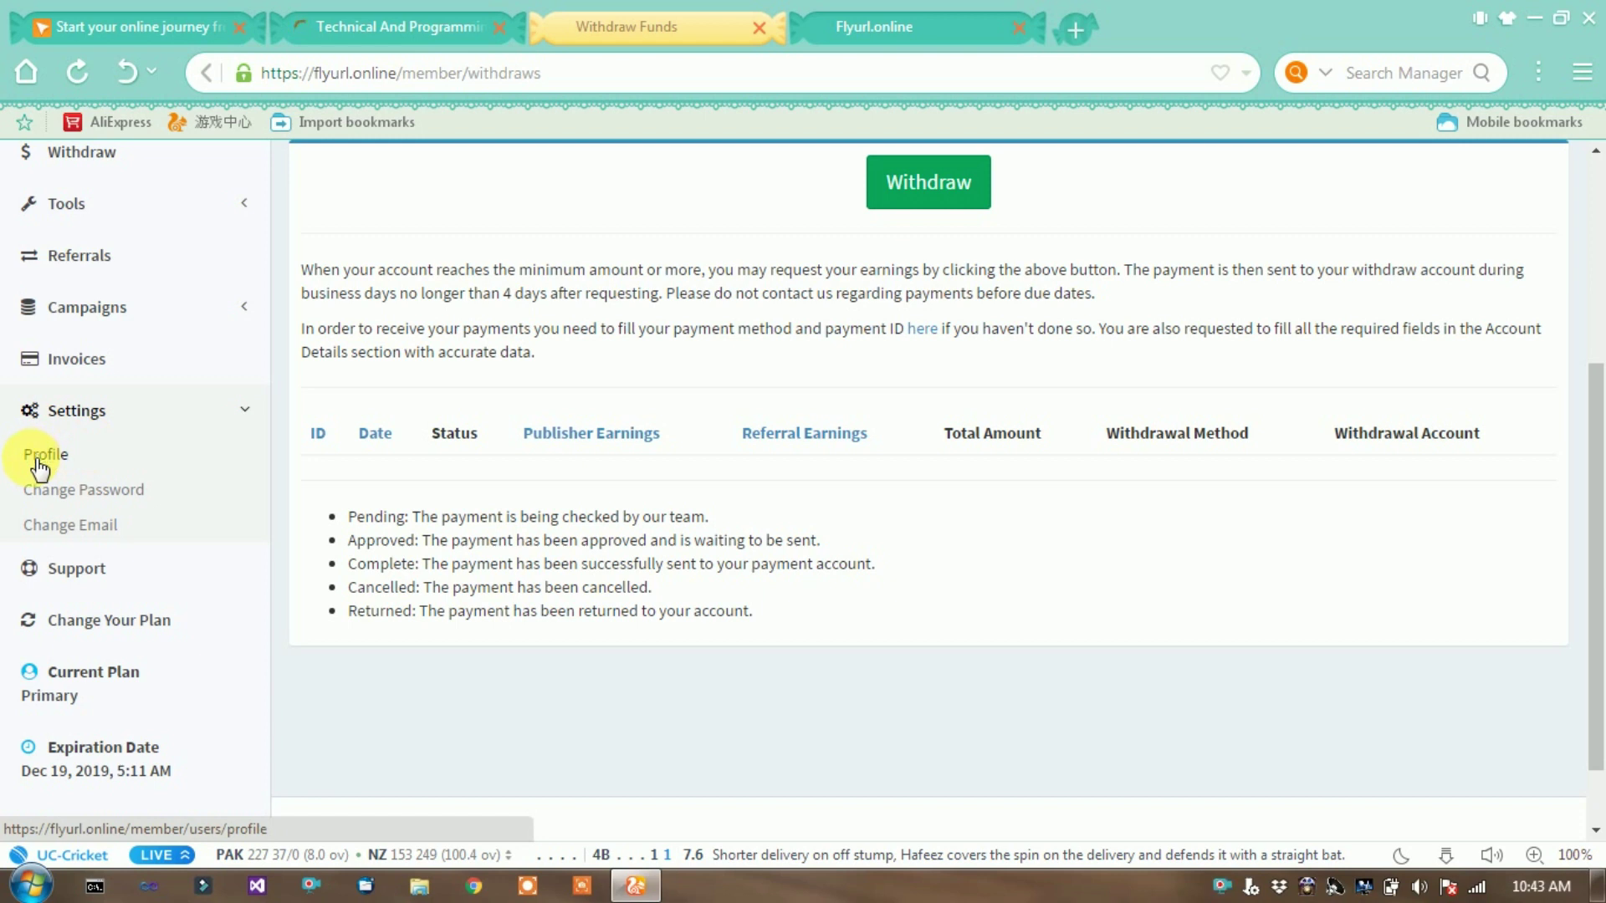
click(38, 461)
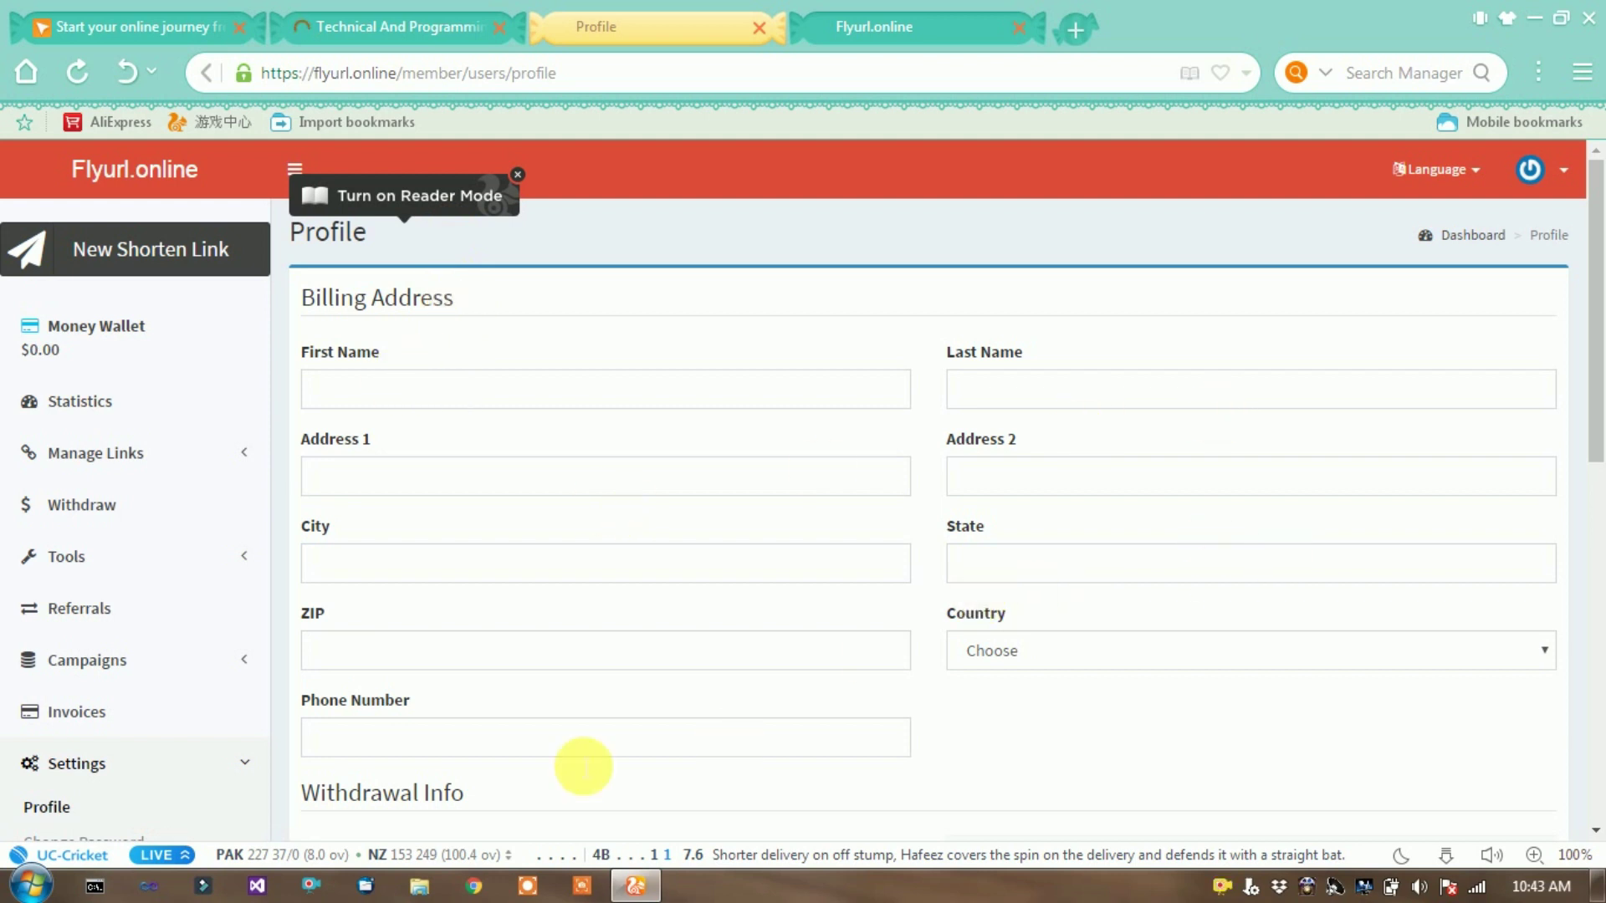
- Inspect the Withdrawal Method options on the Profile, leaving Choose selected, and return to Statistics
scroll(461, 669, down, 2)
scroll(469, 635, down, 2)
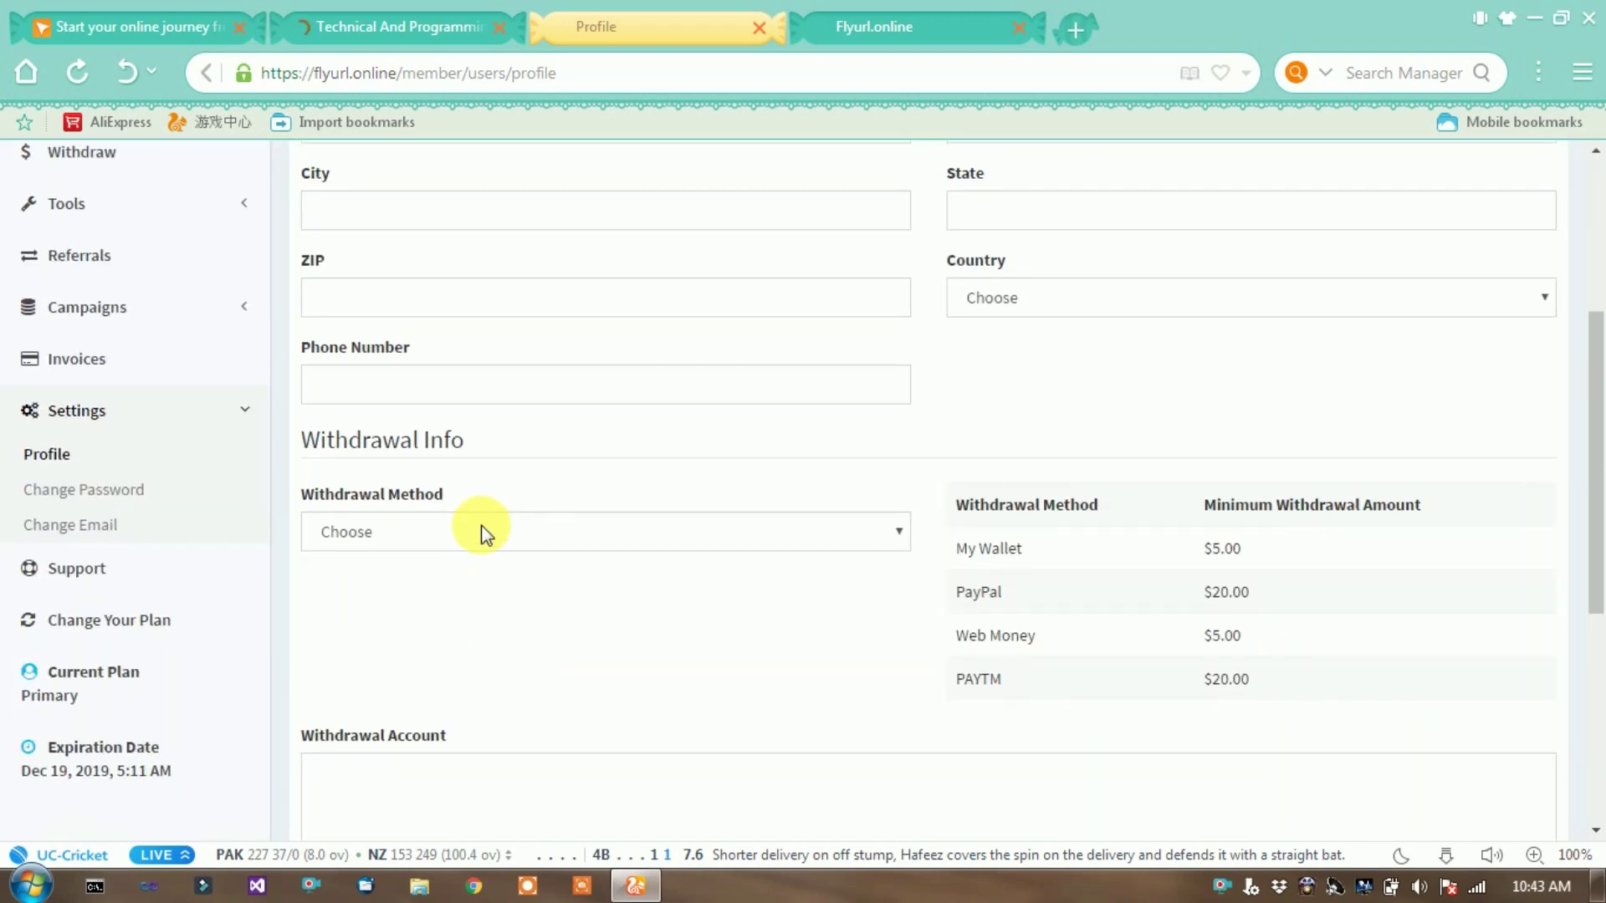
click(482, 536)
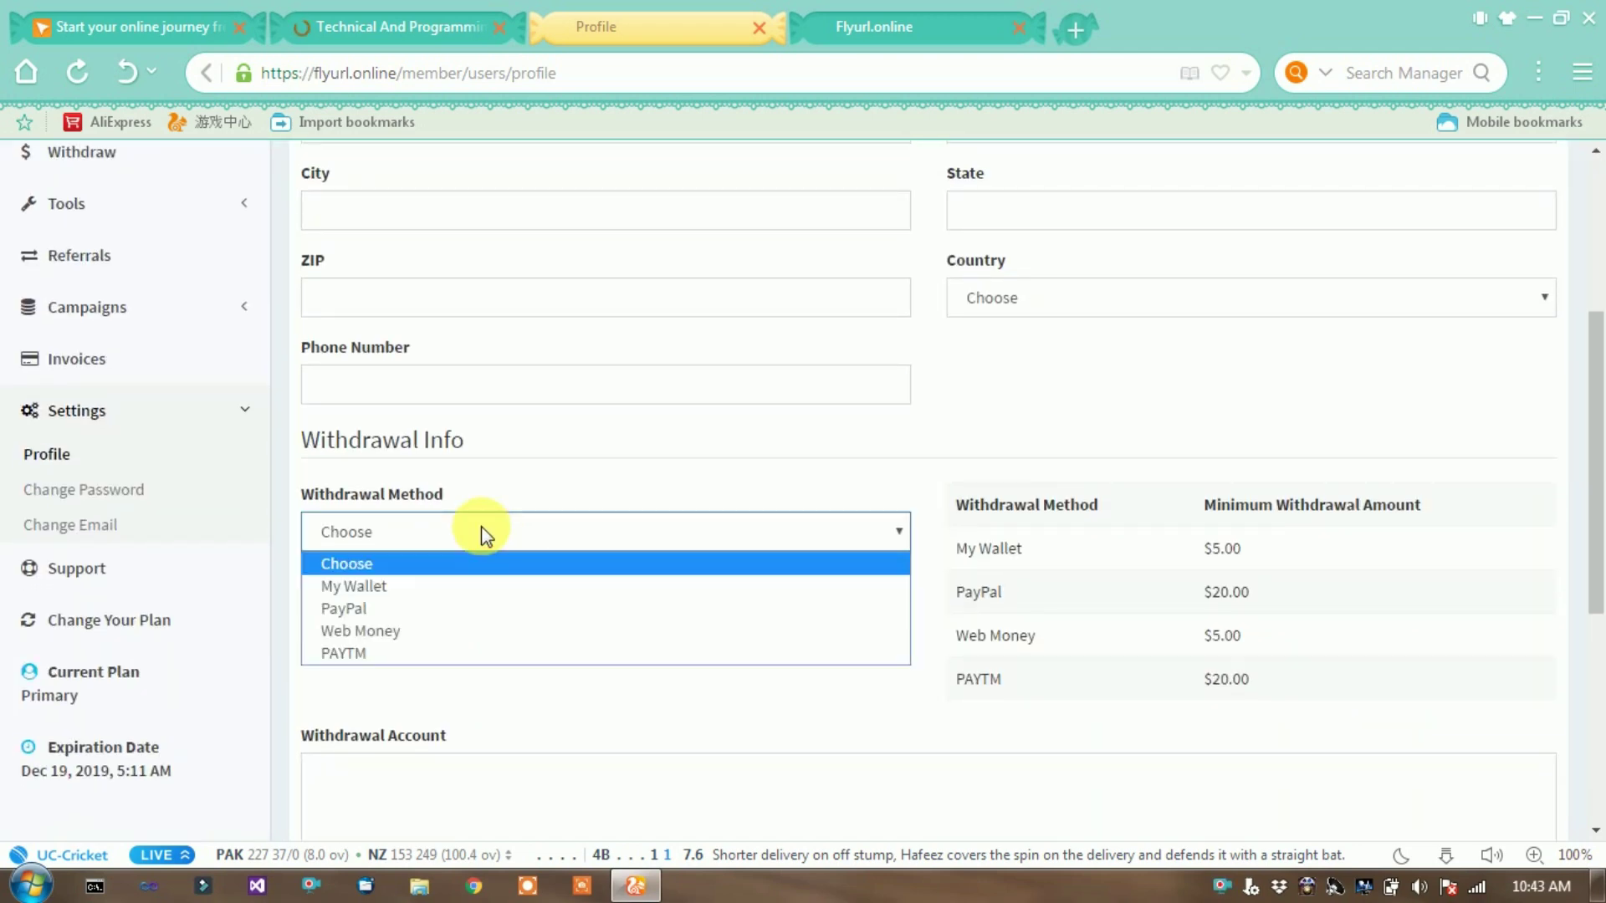
click(807, 703)
click(1069, 538)
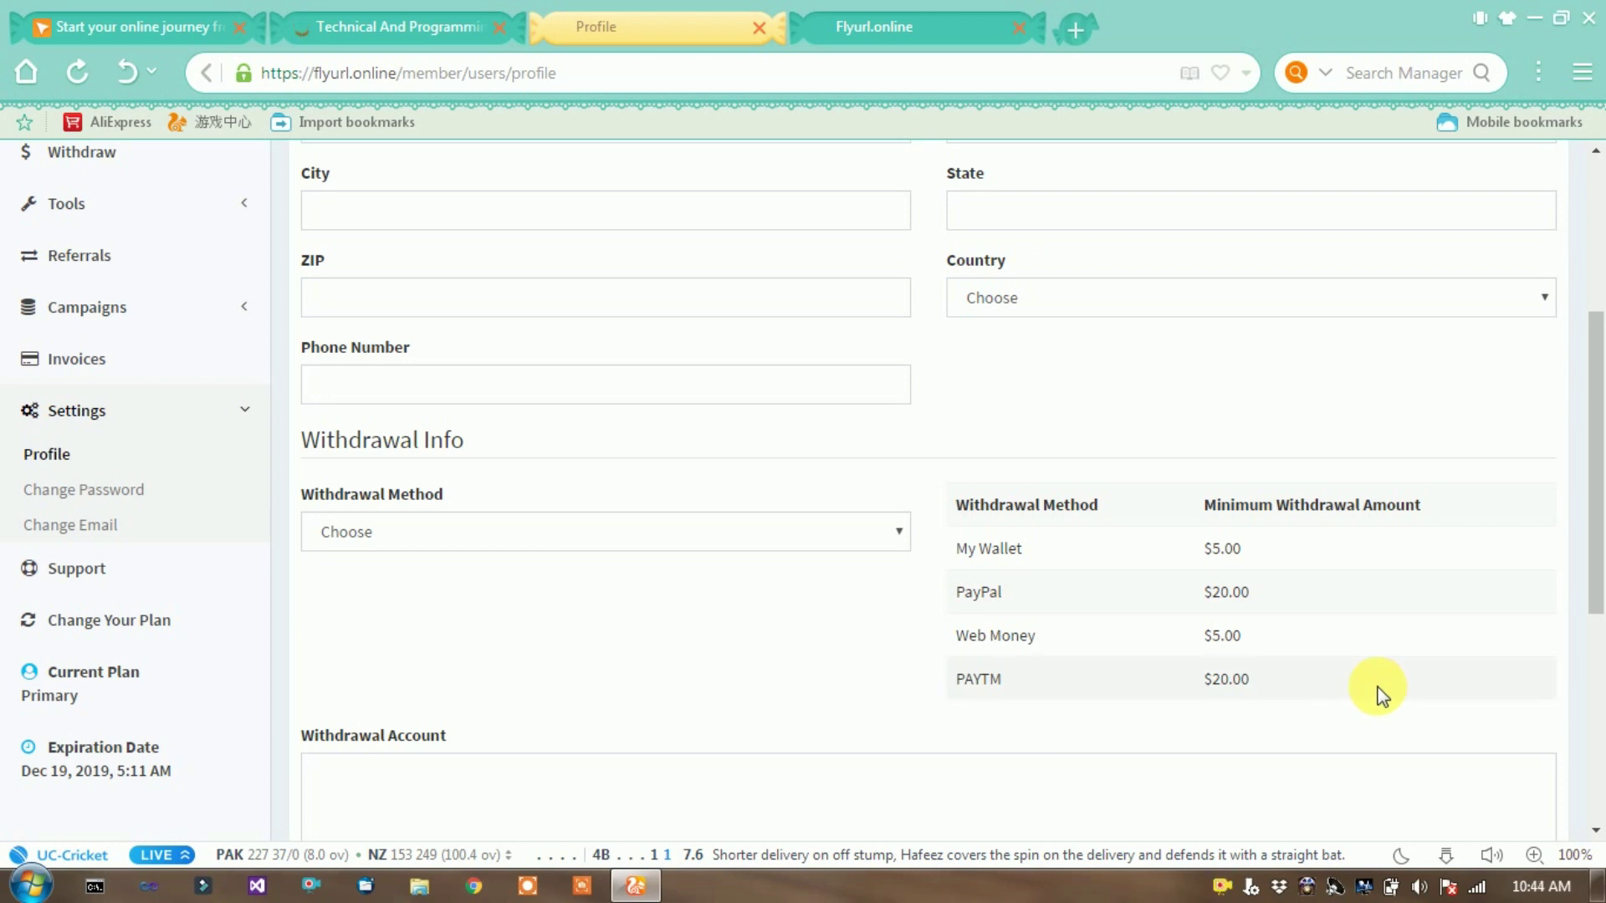
scroll(616, 678, up, 4)
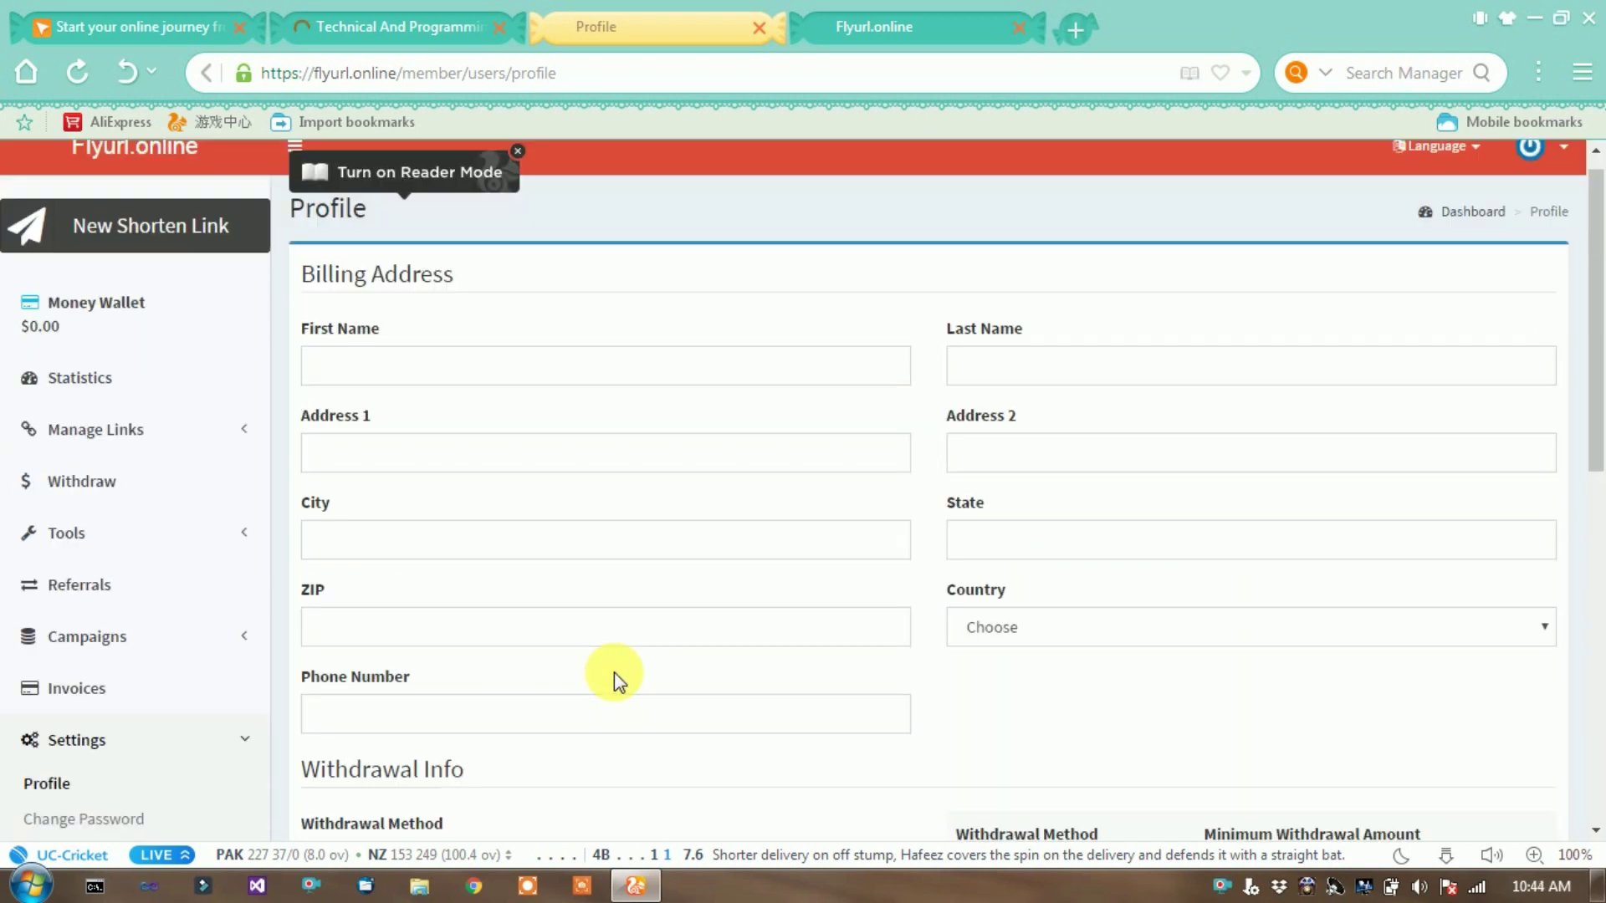
scroll(880, 706, down, 5)
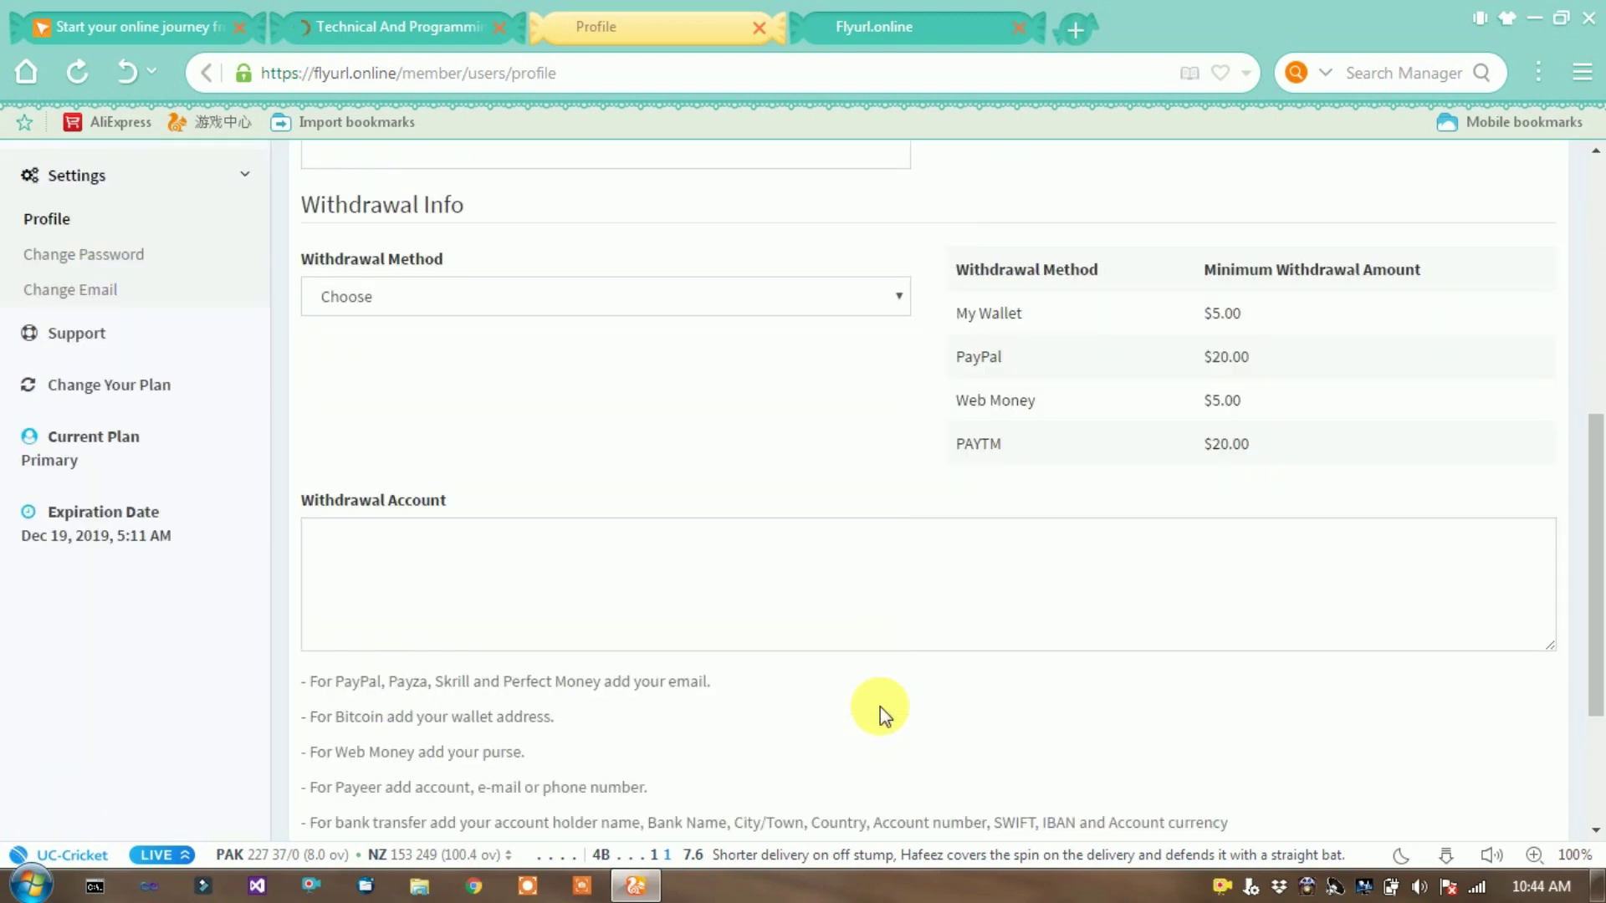
scroll(555, 493, up, 5)
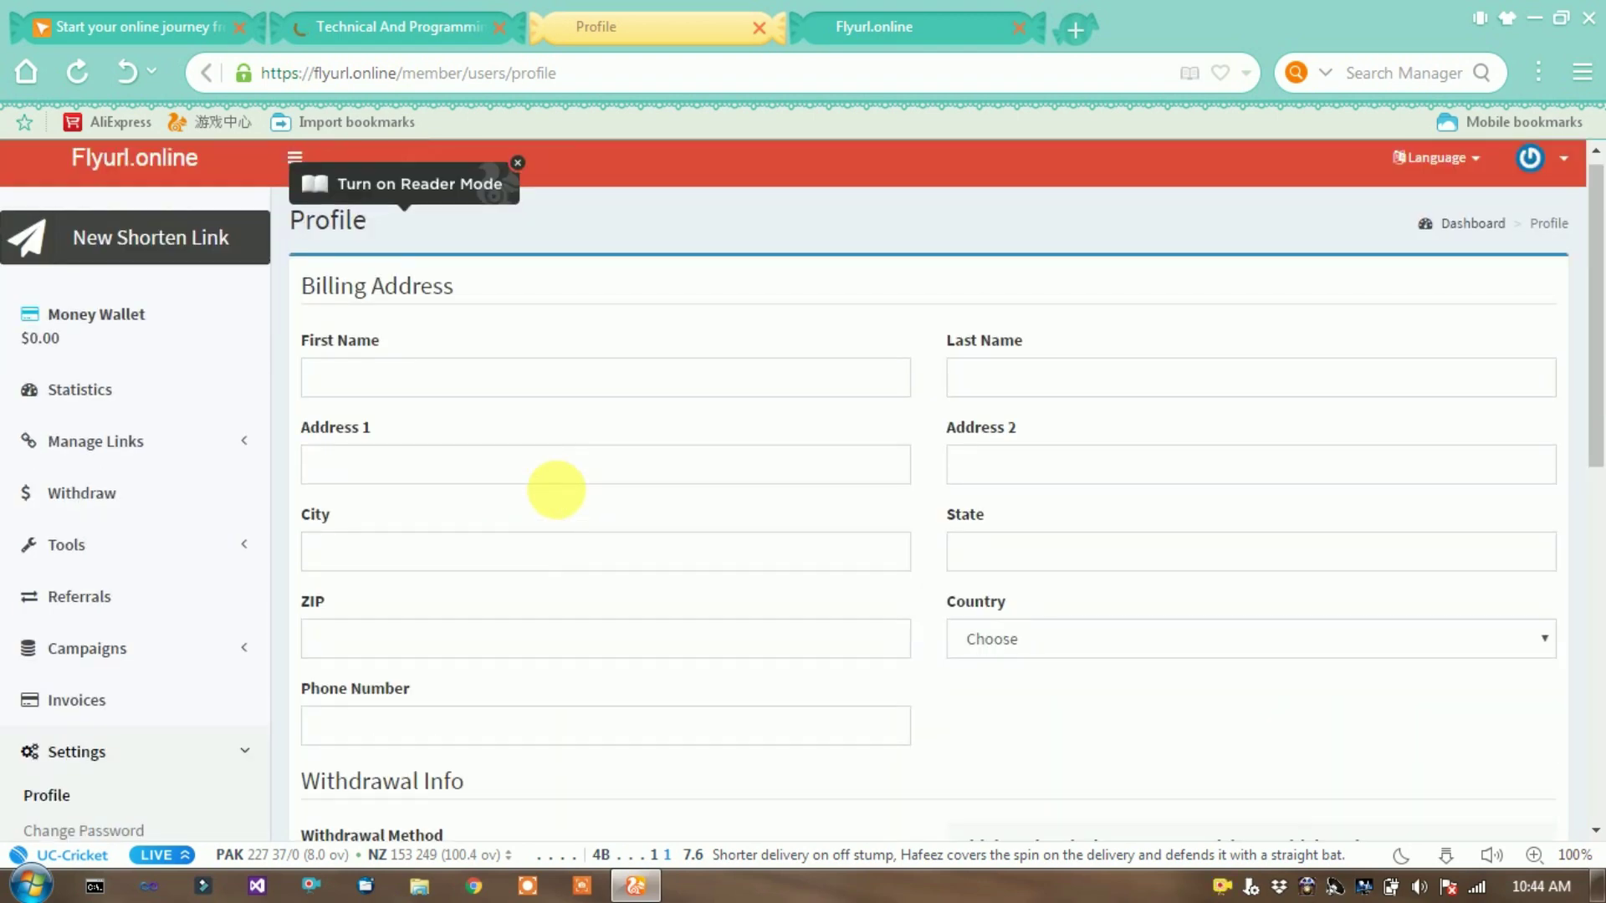
scroll(578, 502, down, 5)
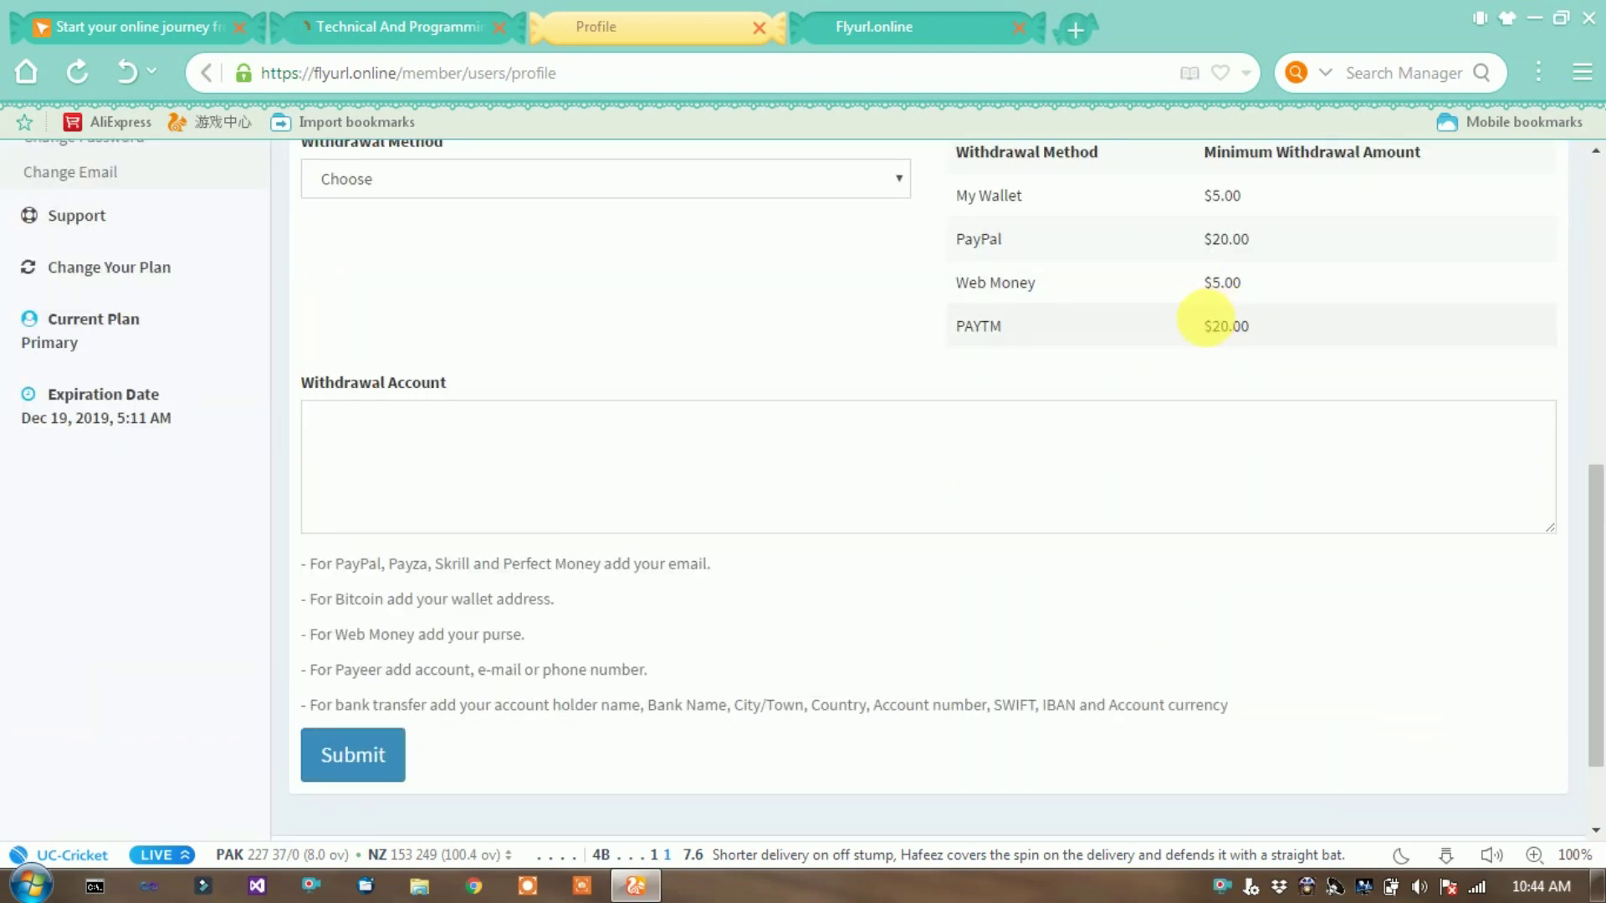
scroll(1029, 556, up, 5)
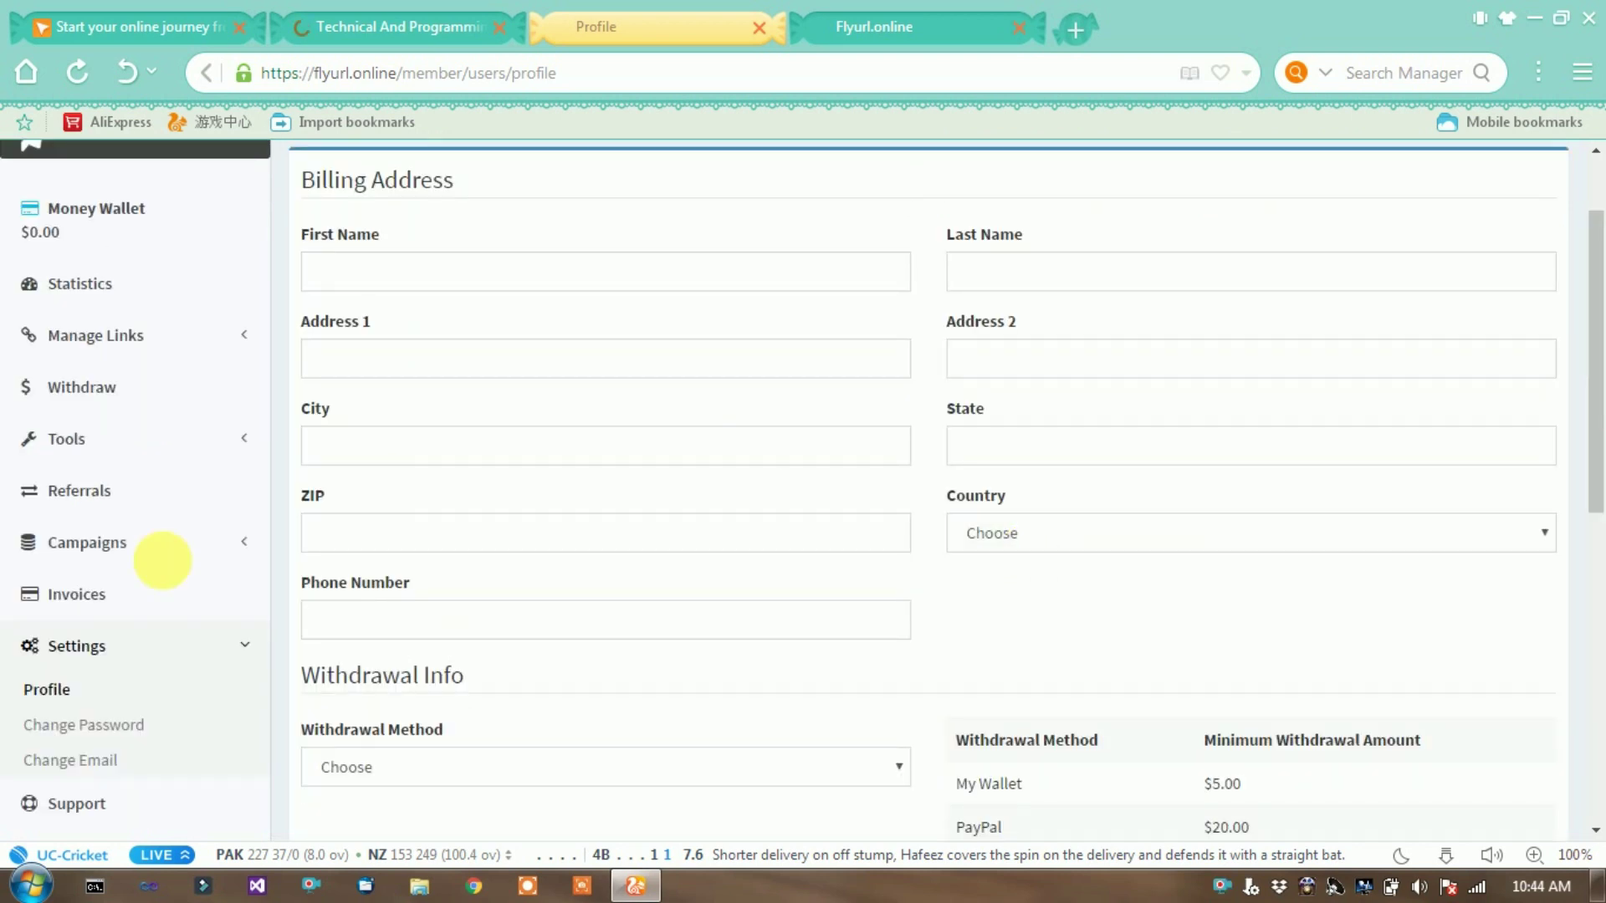
click(139, 290)
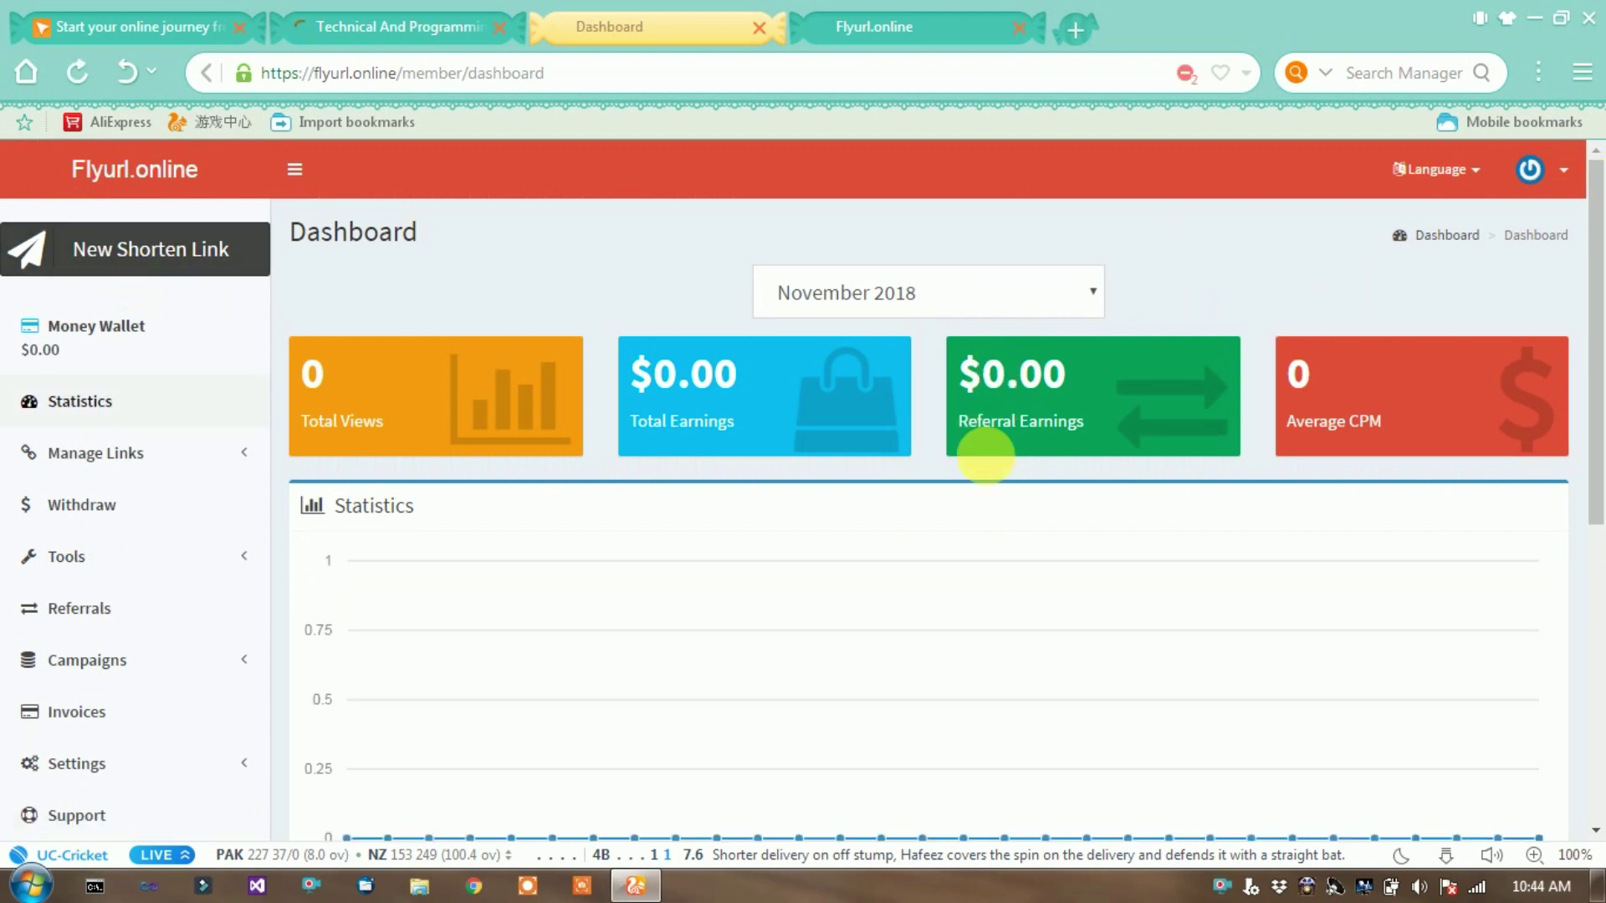
- Highlight the $0.00 Referral Earnings figure and go to the Referrals page
click(1029, 374)
drag(1029, 374, 1093, 472)
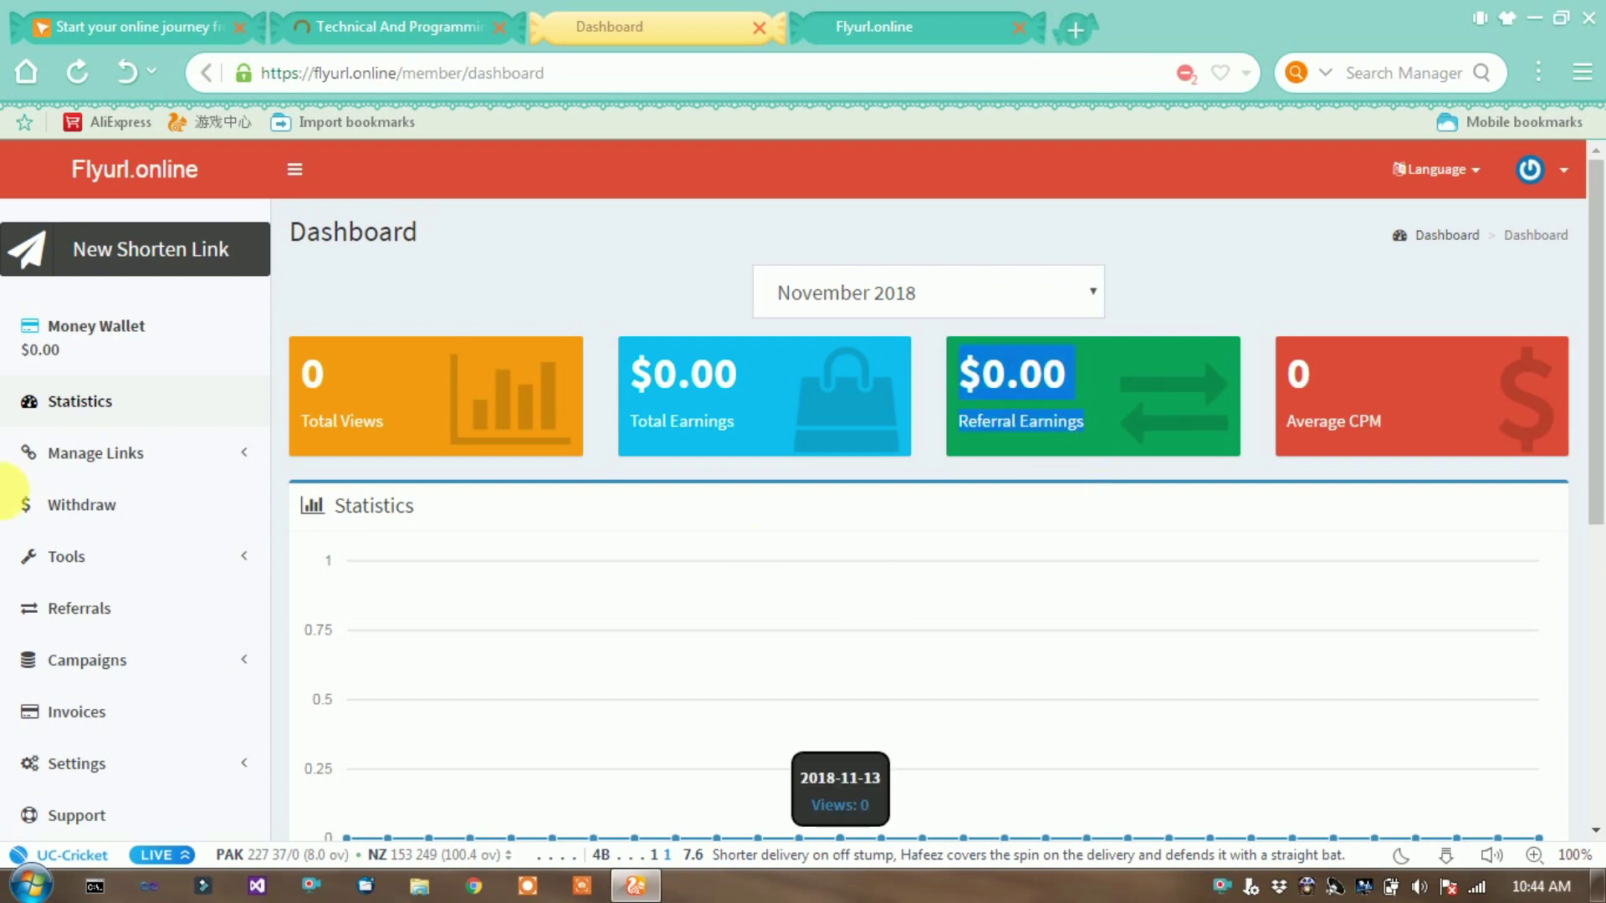
click(82, 619)
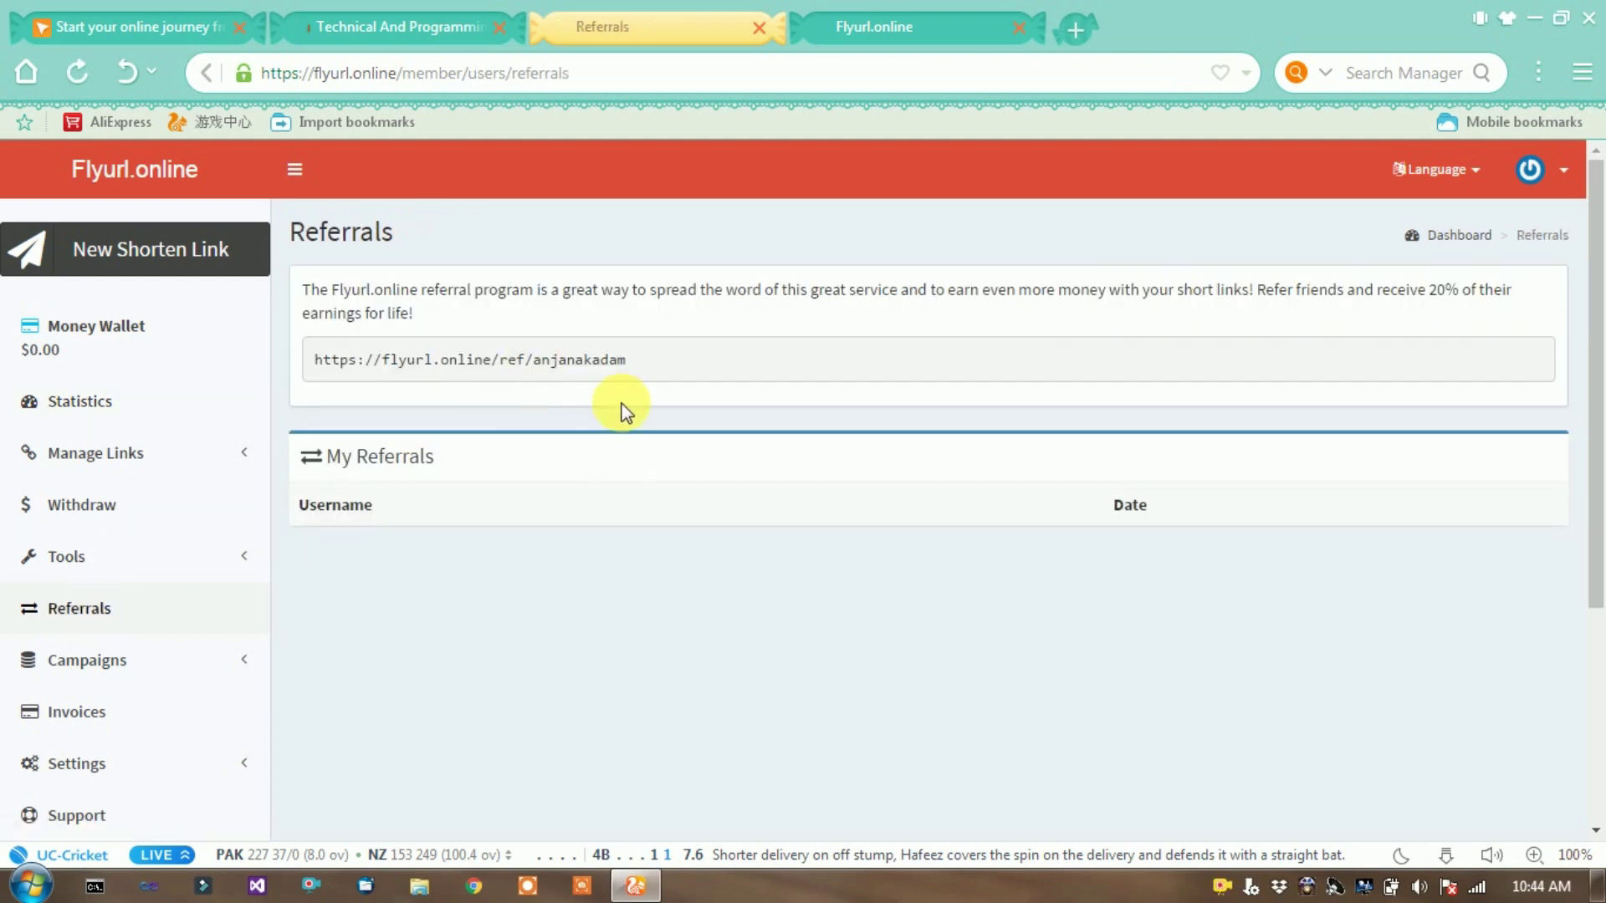
- Select the referral link and the 20% referral offer text, then return to Statistics
drag(627, 359, 310, 382)
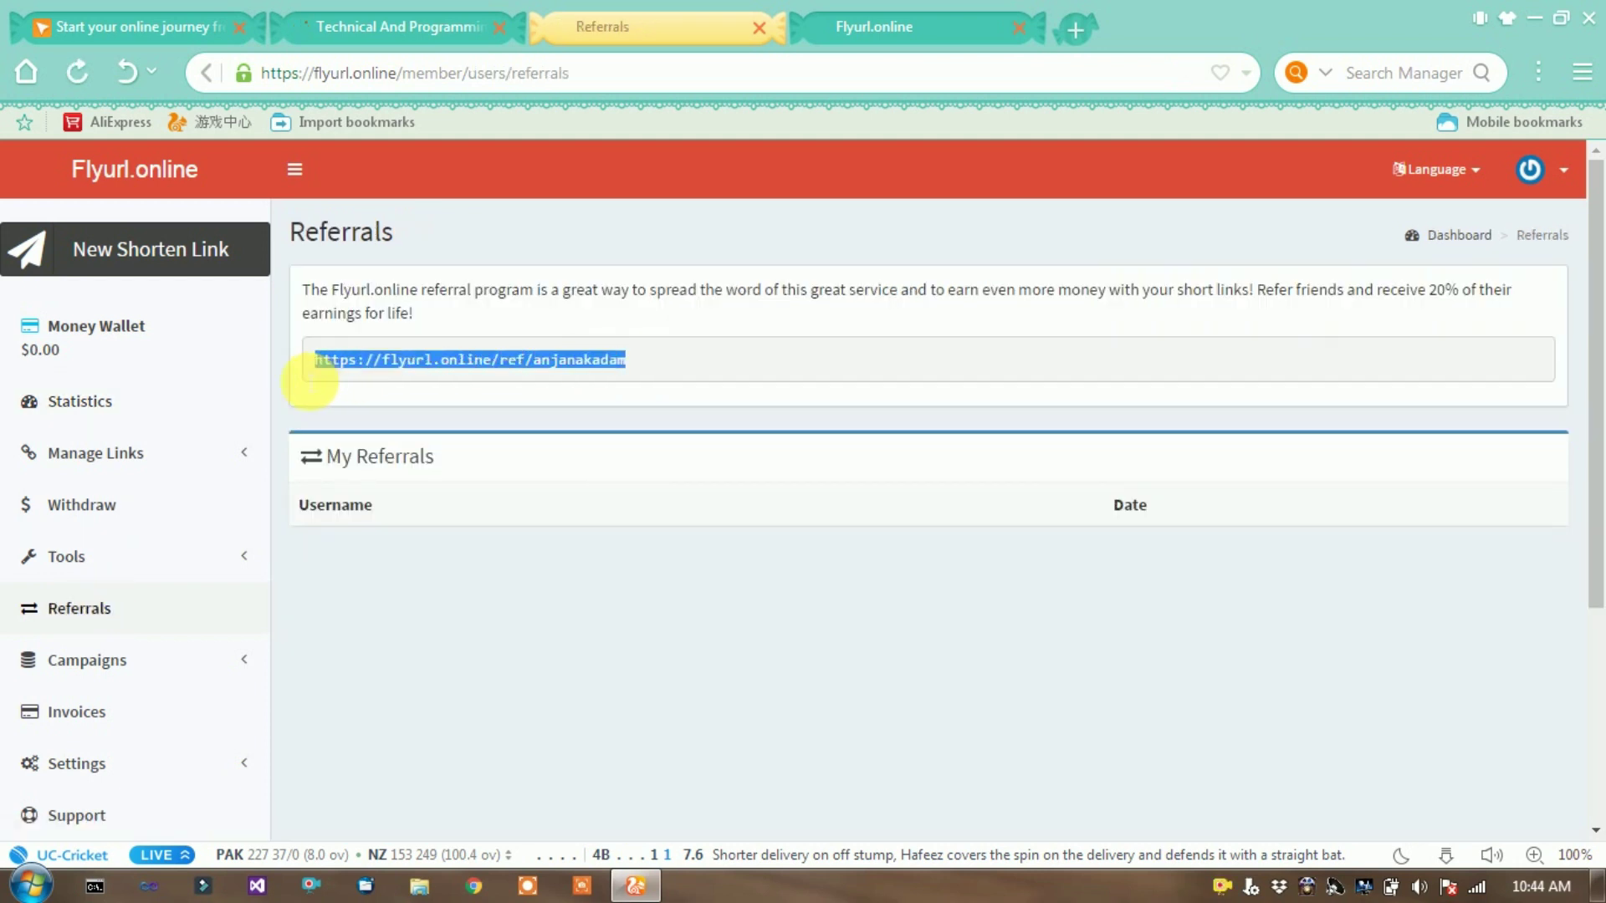
click(718, 360)
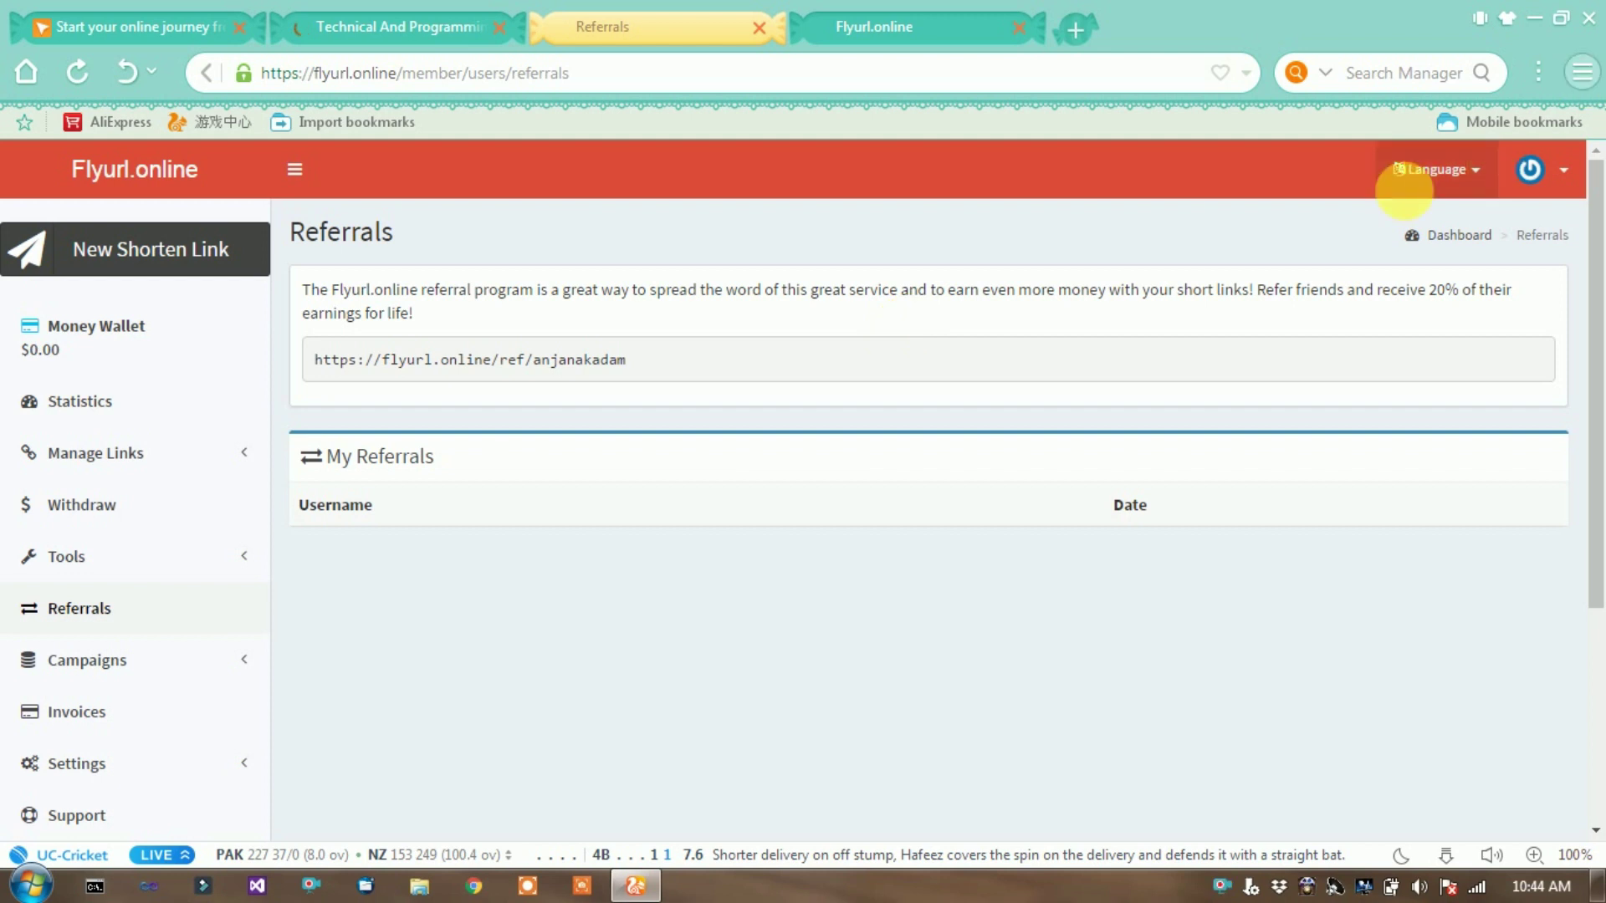
drag(1255, 290, 1463, 293)
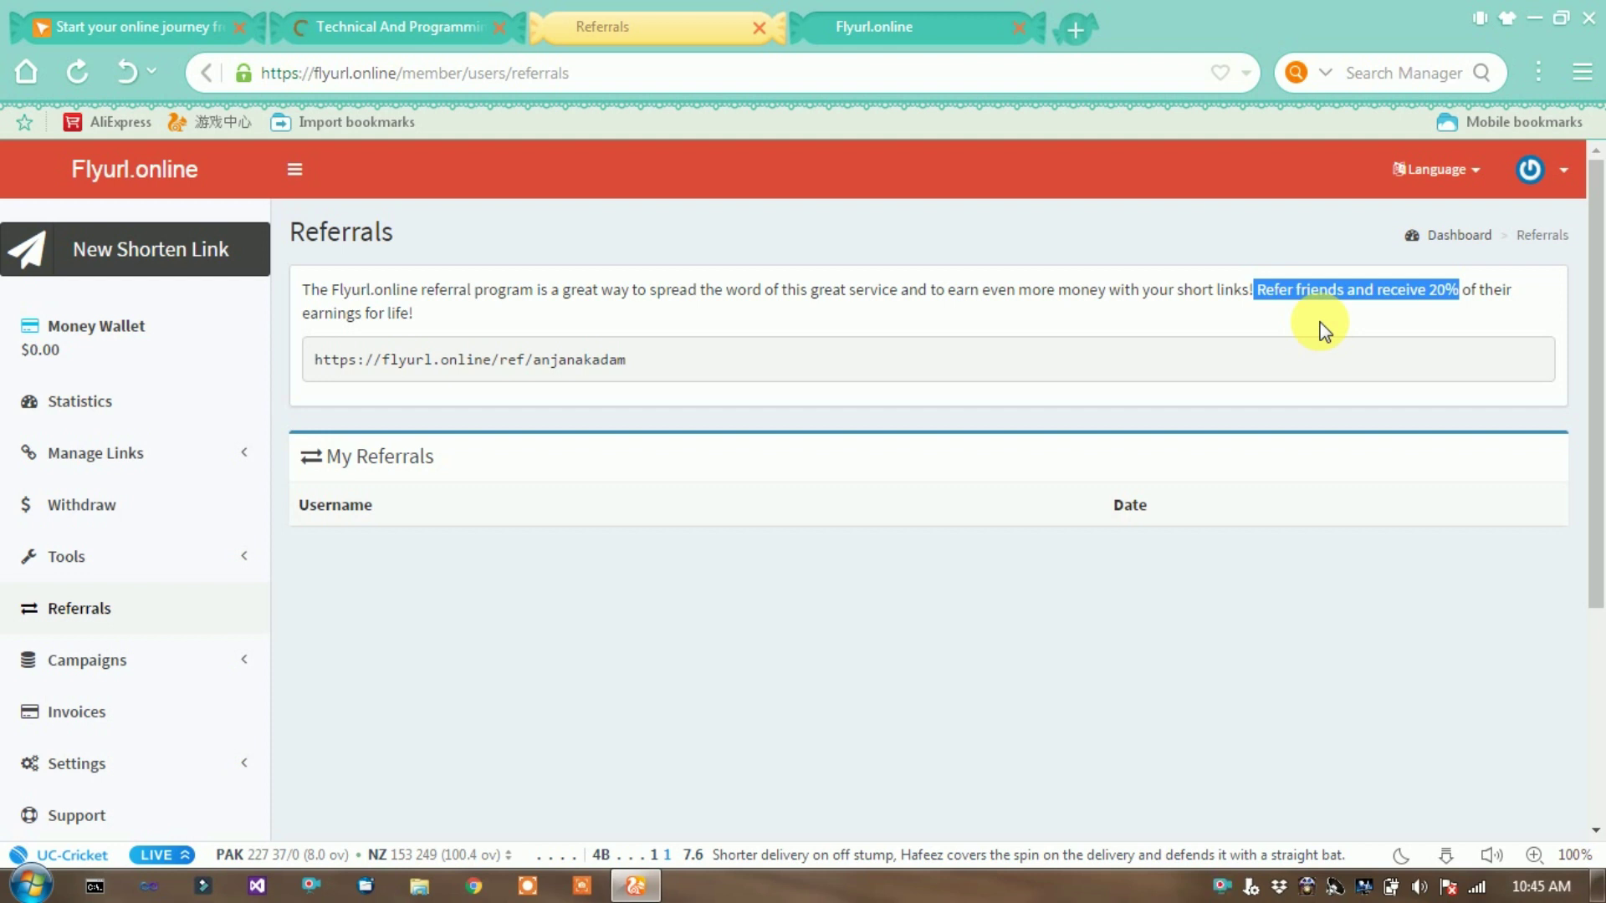
click(79, 402)
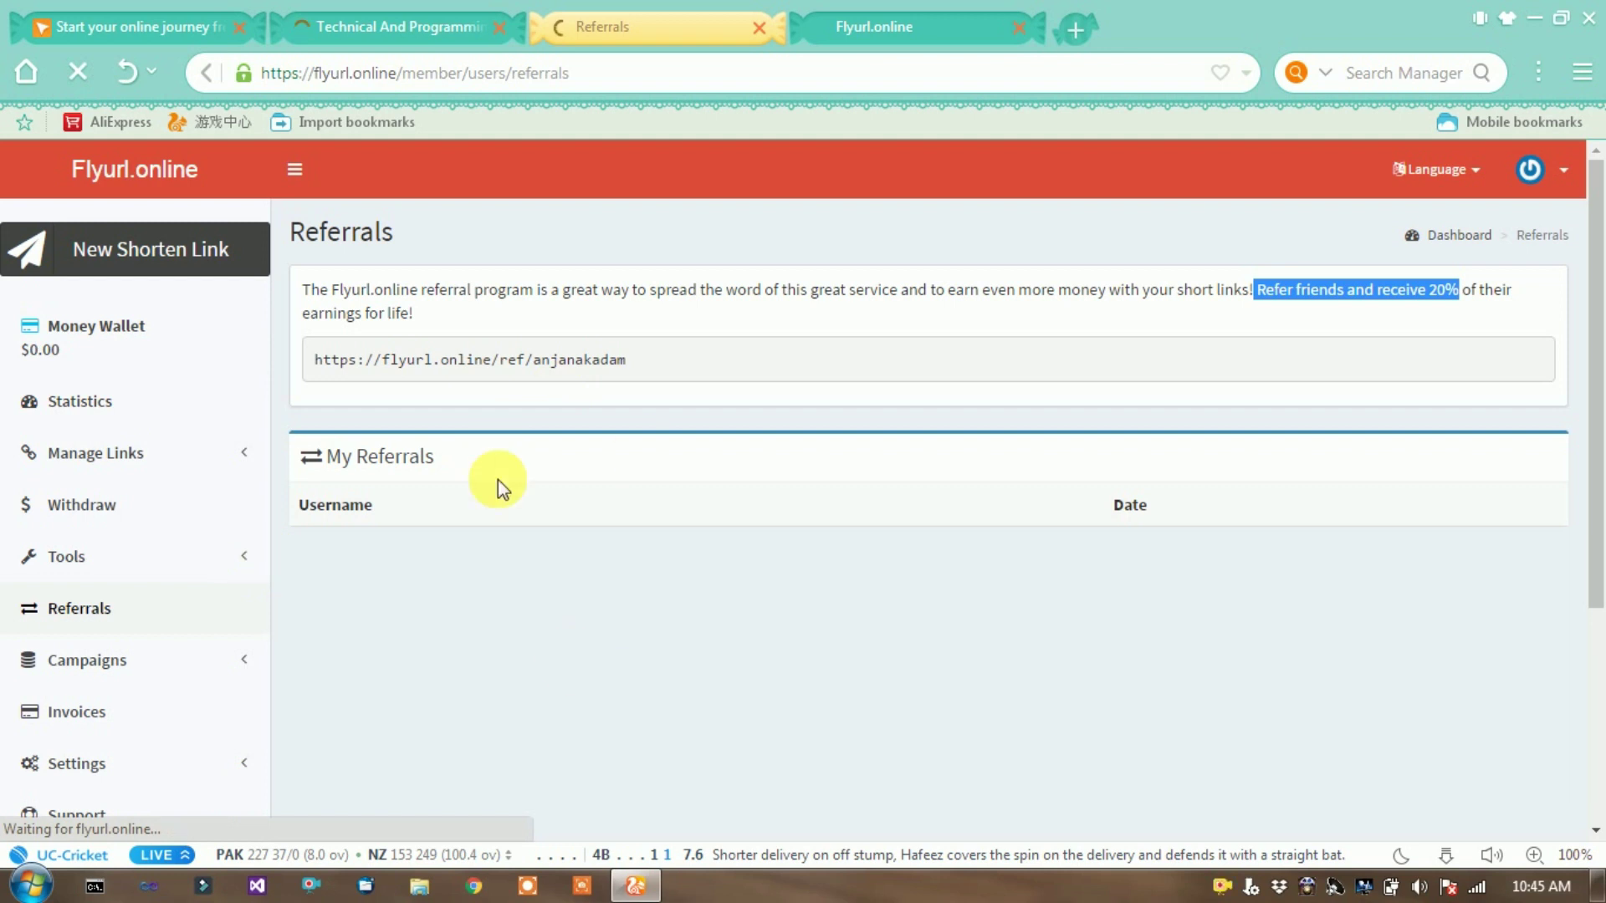